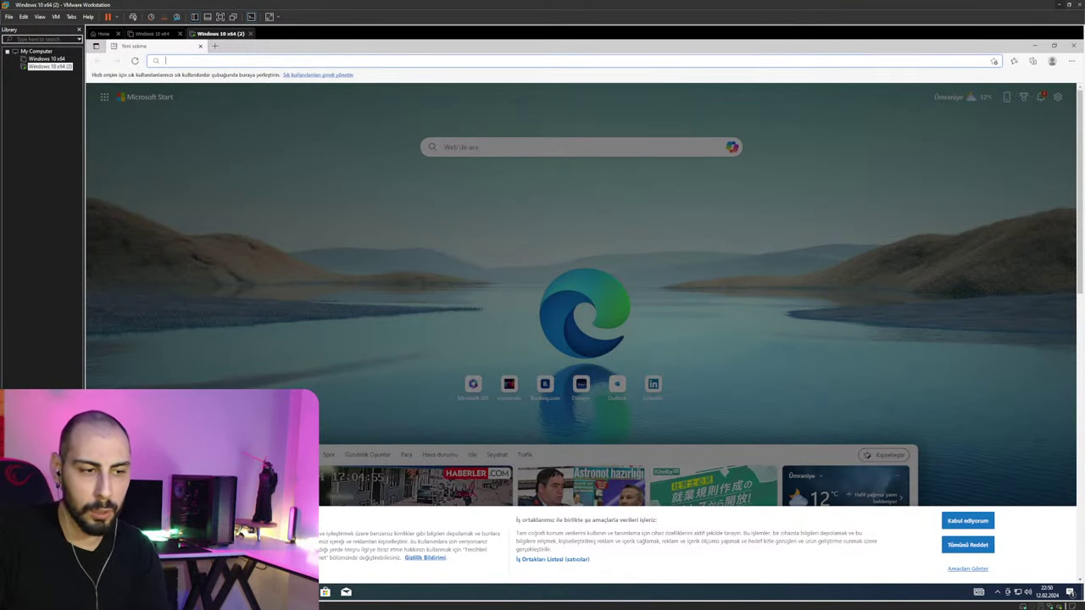
# Reject the cookie prompt, search the web for "atlas os install" and open the Installation page of the Atlas Documentation.
pyautogui.click(967, 544)
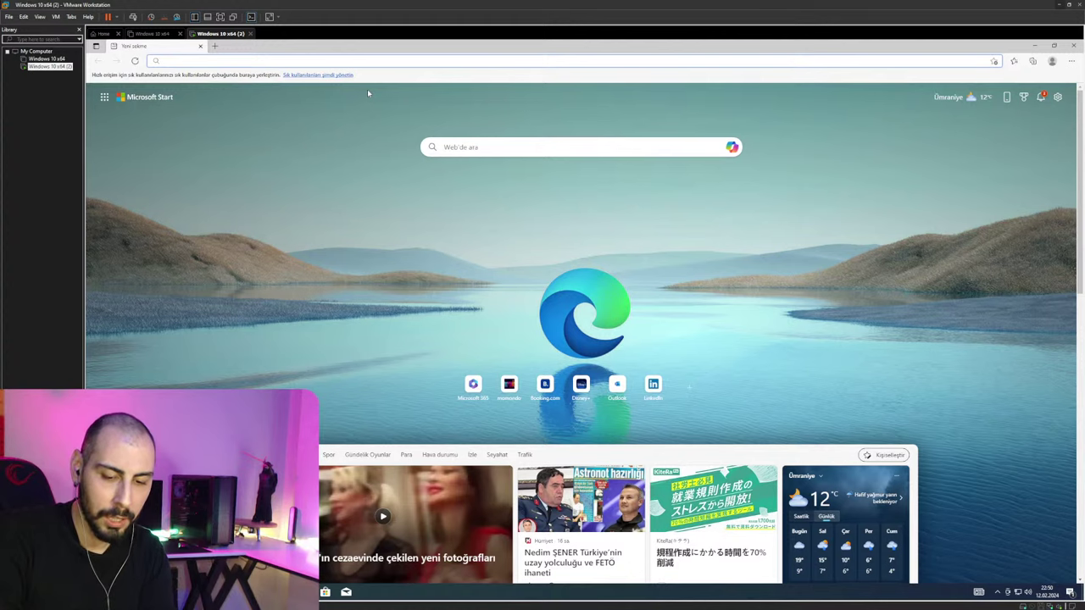
pyautogui.write('atlas os')
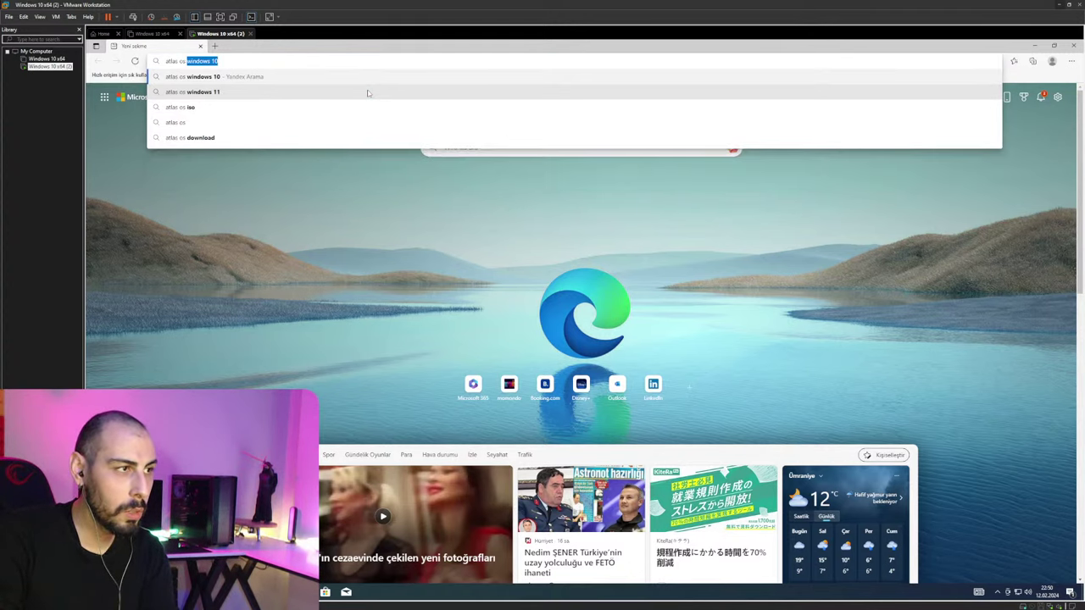
pyautogui.write(' instal')
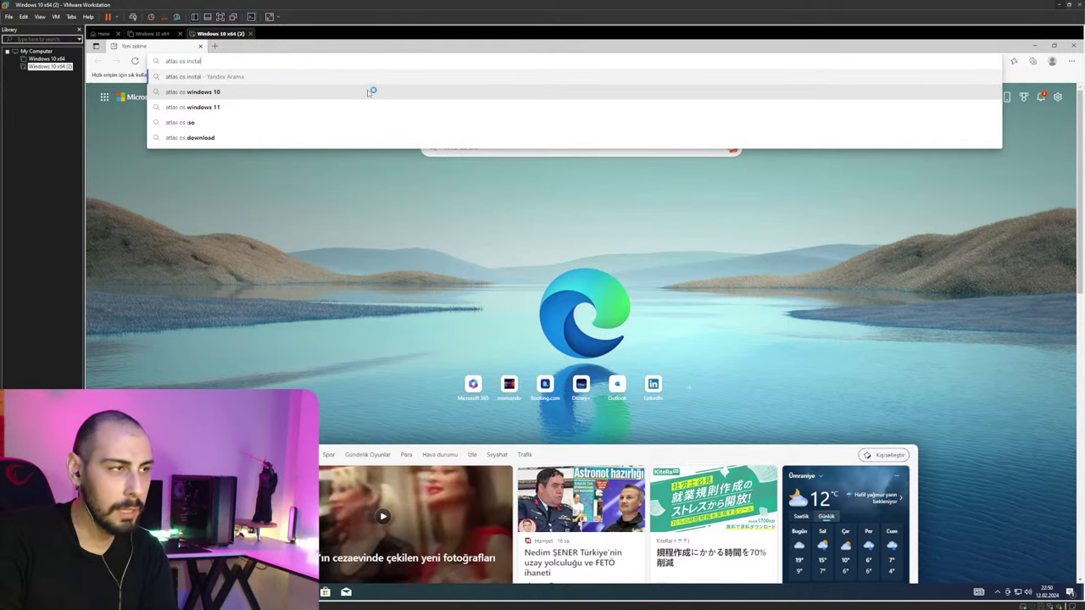
pyautogui.write('l')
pyautogui.press('Return')
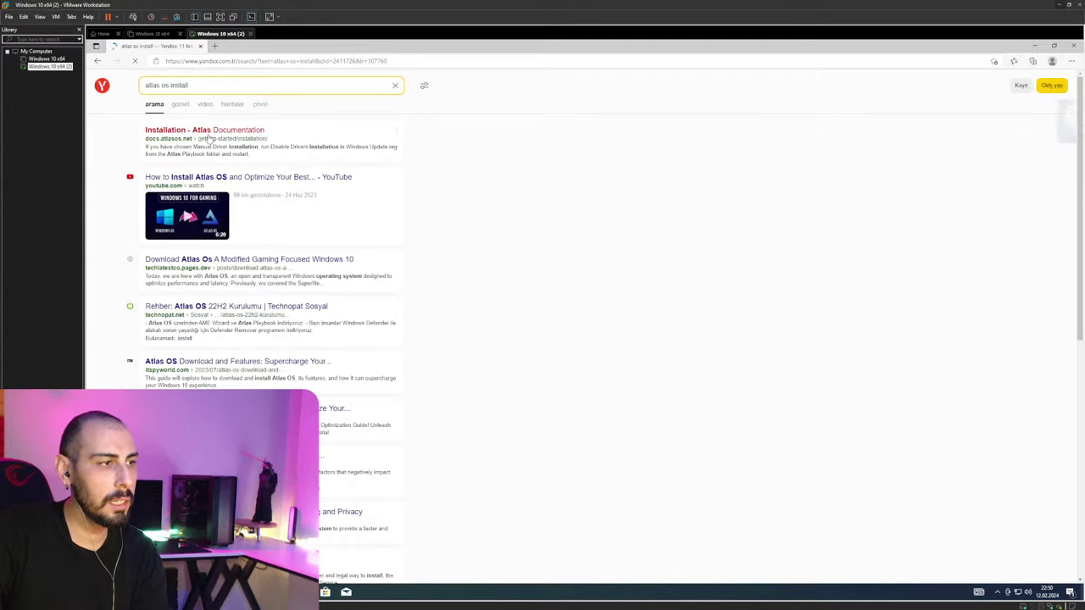
pyautogui.click(207, 136)
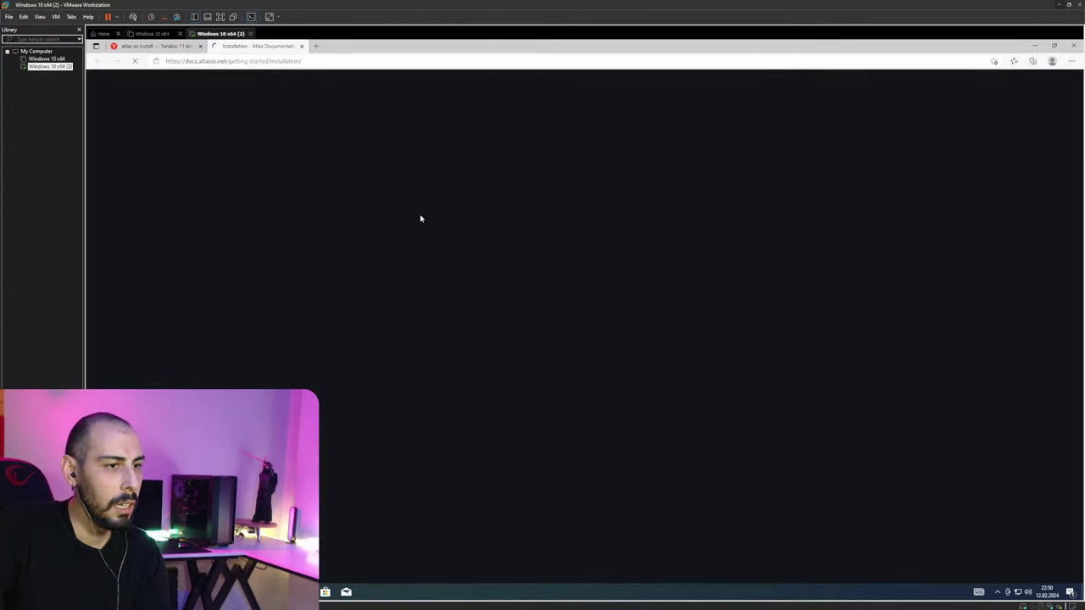
# Read through the Atlas installation guide, from the ISO download section to the driver options and the Installing AtlasOS steps.
pyautogui.scroll(-5, 477, 268)
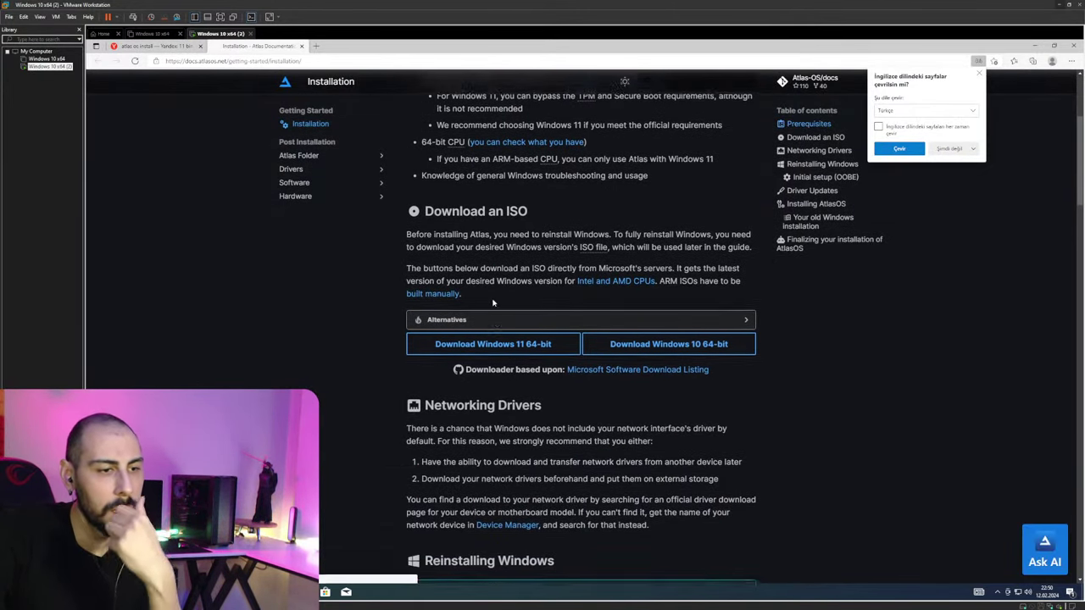
pyautogui.scroll(-10, 638, 271)
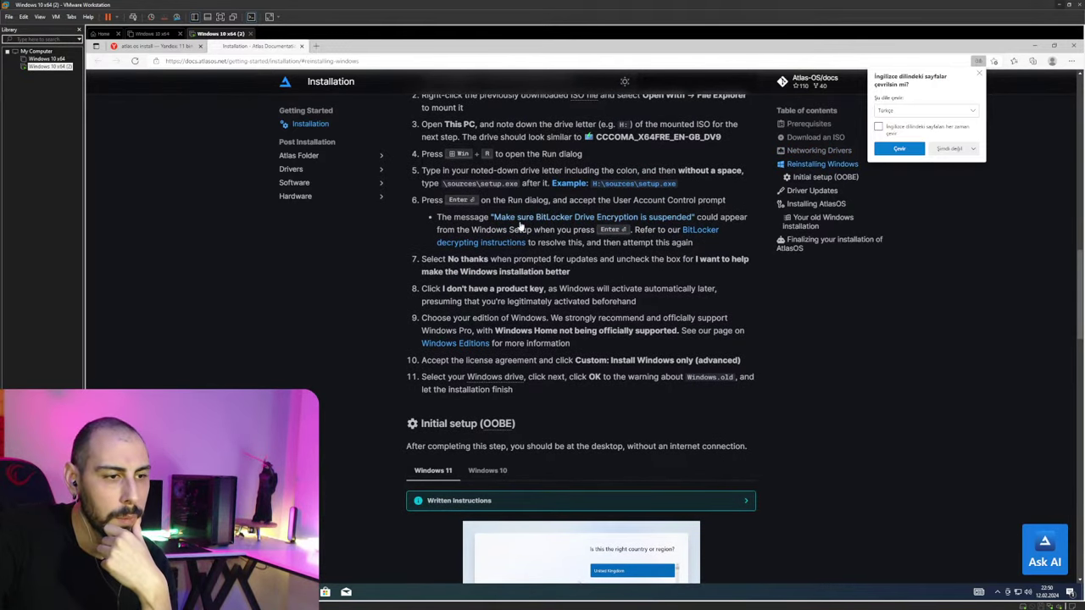
pyautogui.scroll(2, 521, 226)
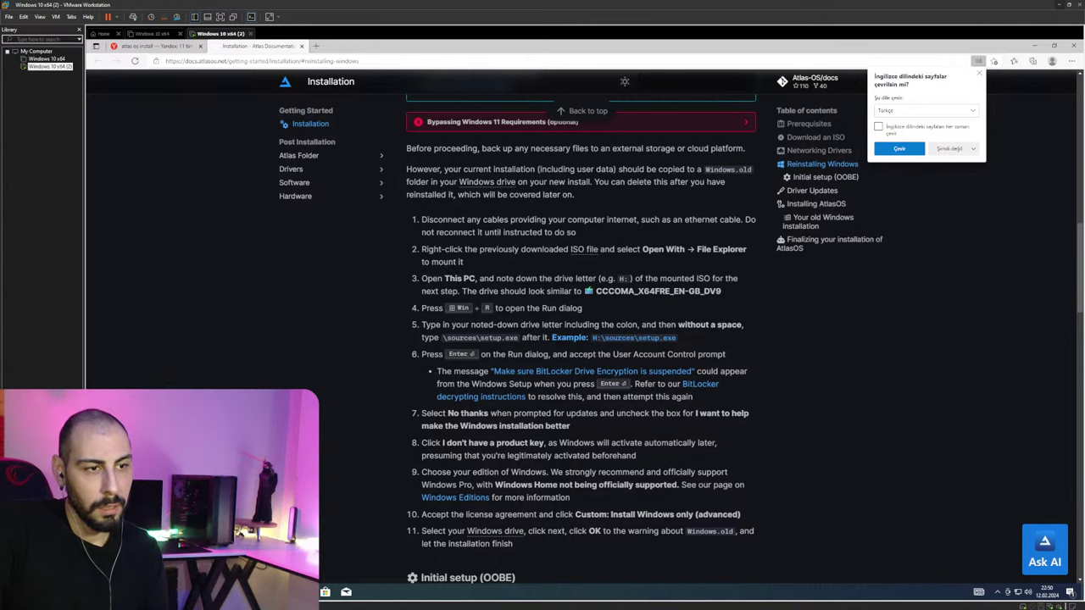
pyautogui.scroll(-3, 560, 178)
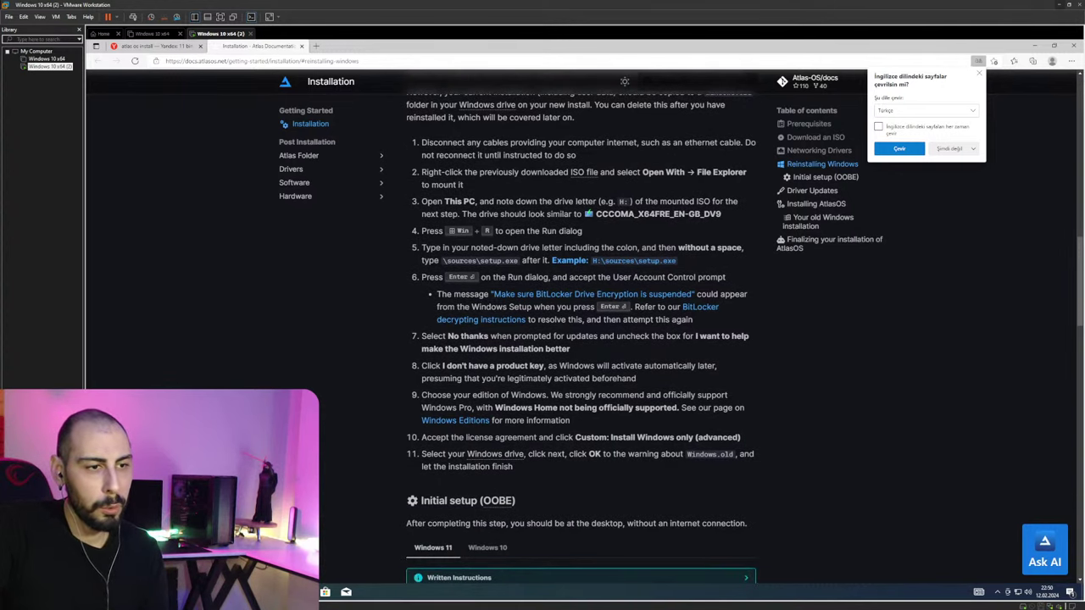
pyautogui.scroll(-2, 560, 179)
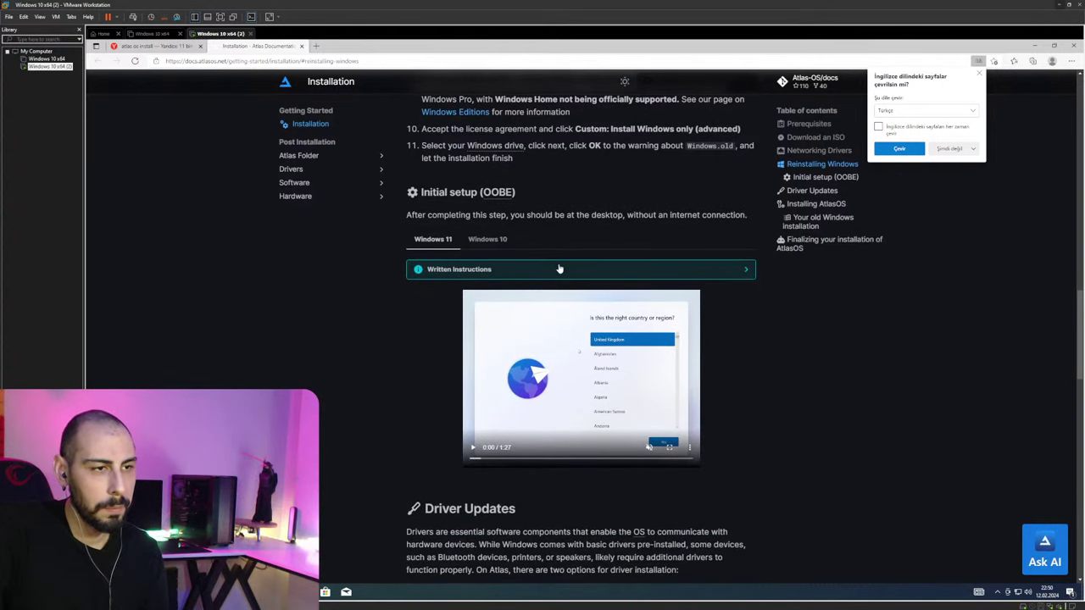
pyautogui.scroll(-6, 557, 269)
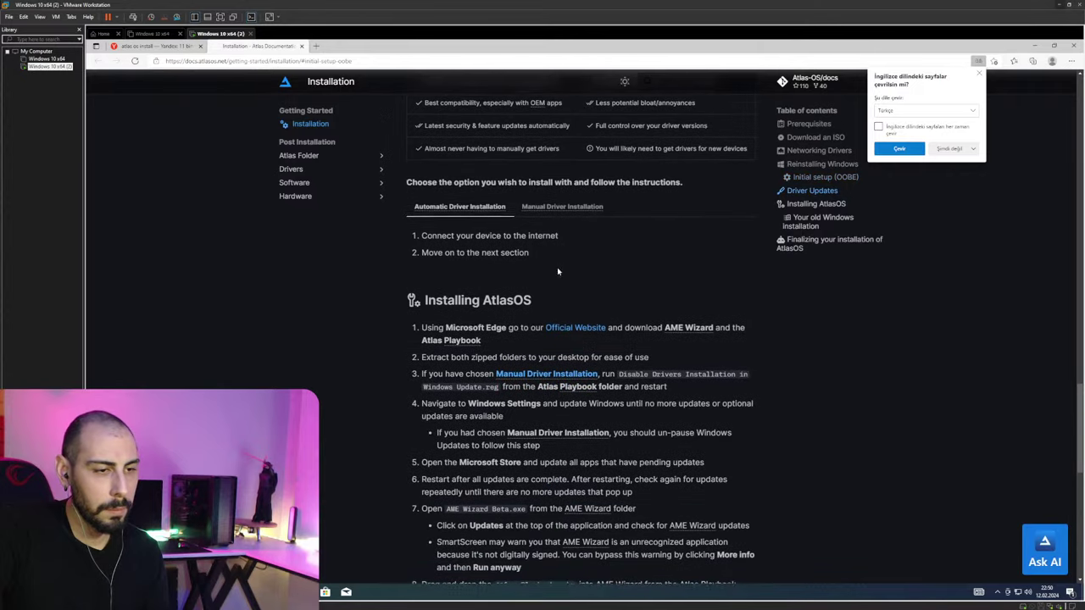
pyautogui.scroll(-1, 567, 297)
pyautogui.scroll(2, 583, 329)
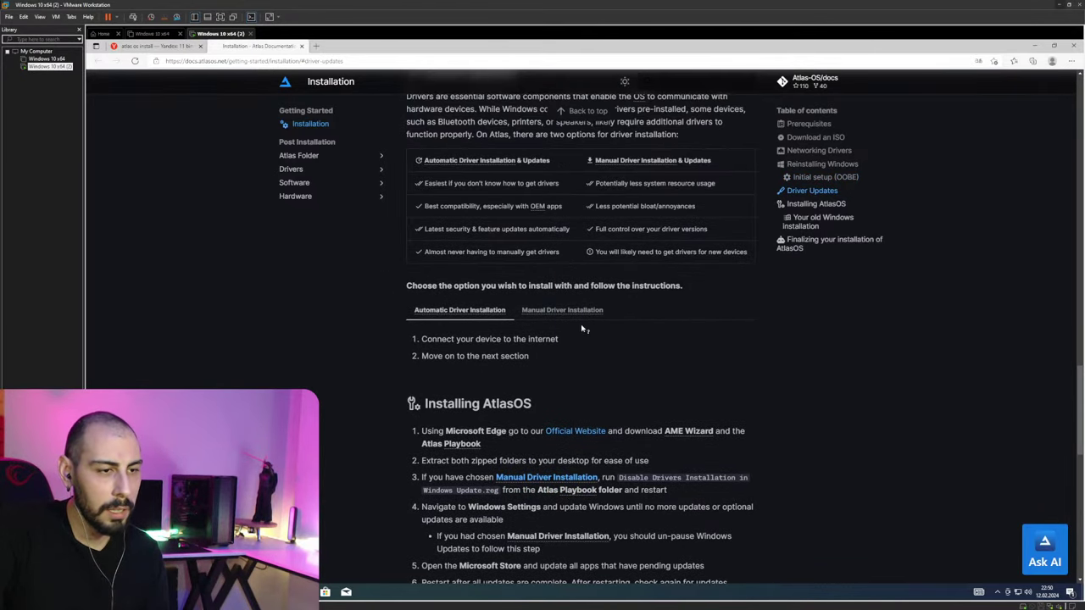
# Open the official AtlasOS website from the guide in a new tab and download the Atlas Playbook and AME Wizard.
pyautogui.middleClick(575, 432)
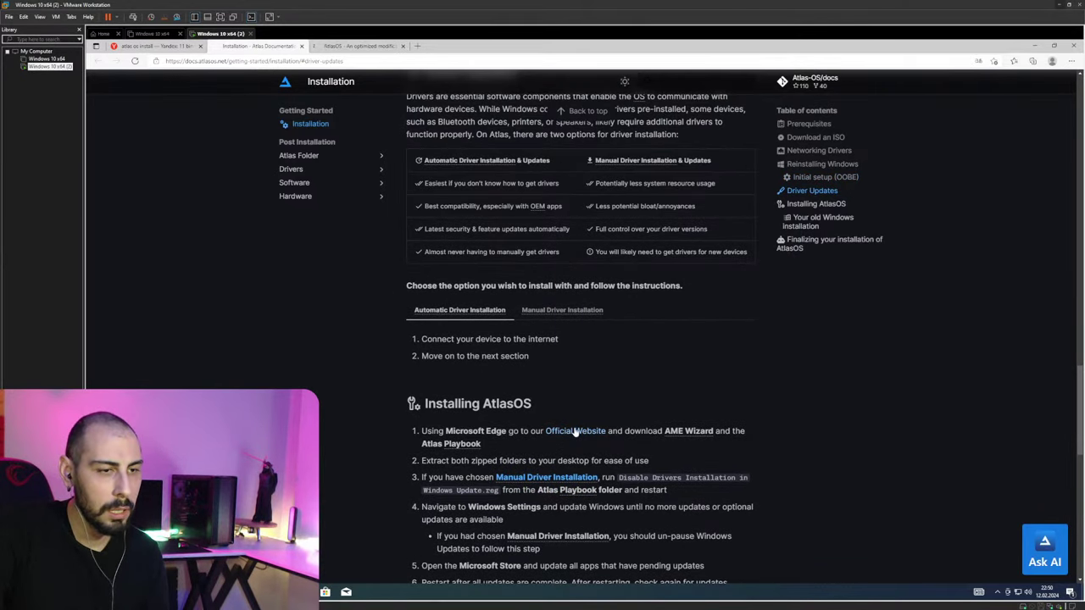
pyautogui.click(361, 46)
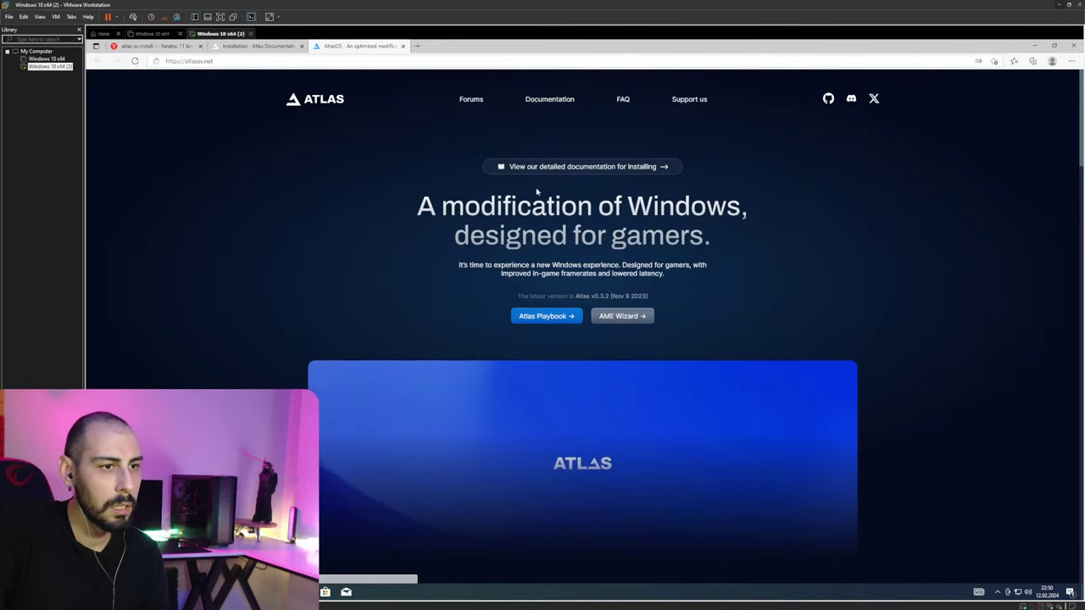
pyautogui.click(557, 318)
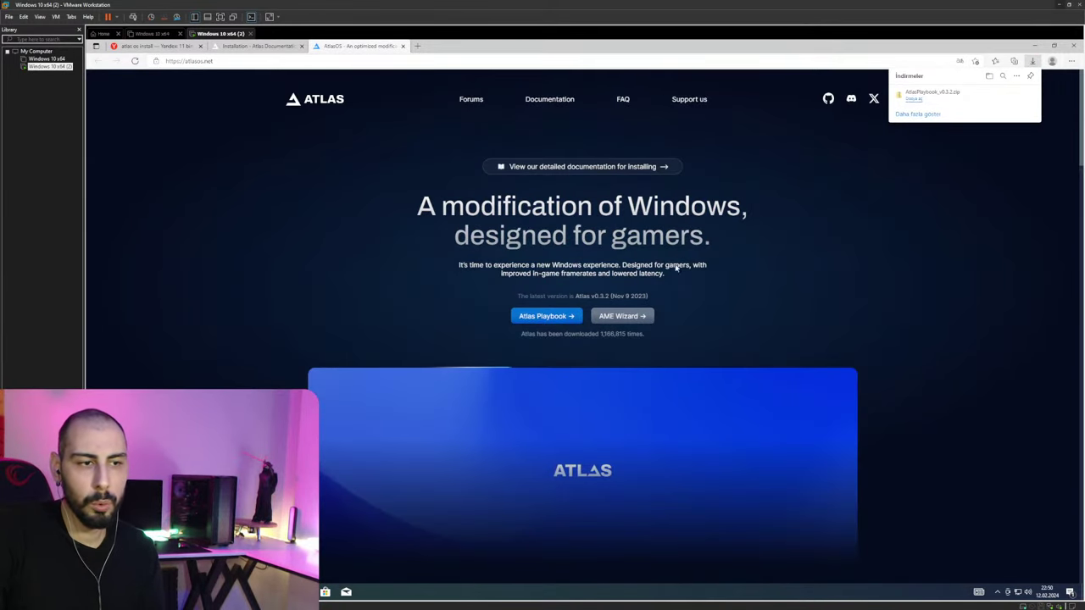
pyautogui.click(626, 318)
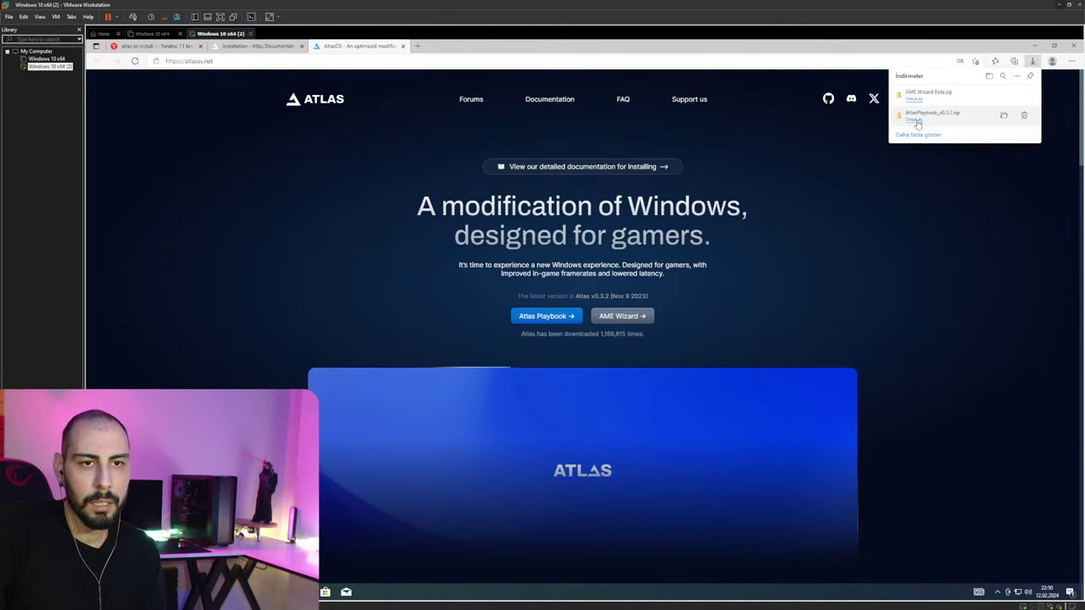
# Show the downloads in their folder and extract the AtlasPlaybook_v0.3.2 archive to the suggested location.
pyautogui.click(1004, 117)
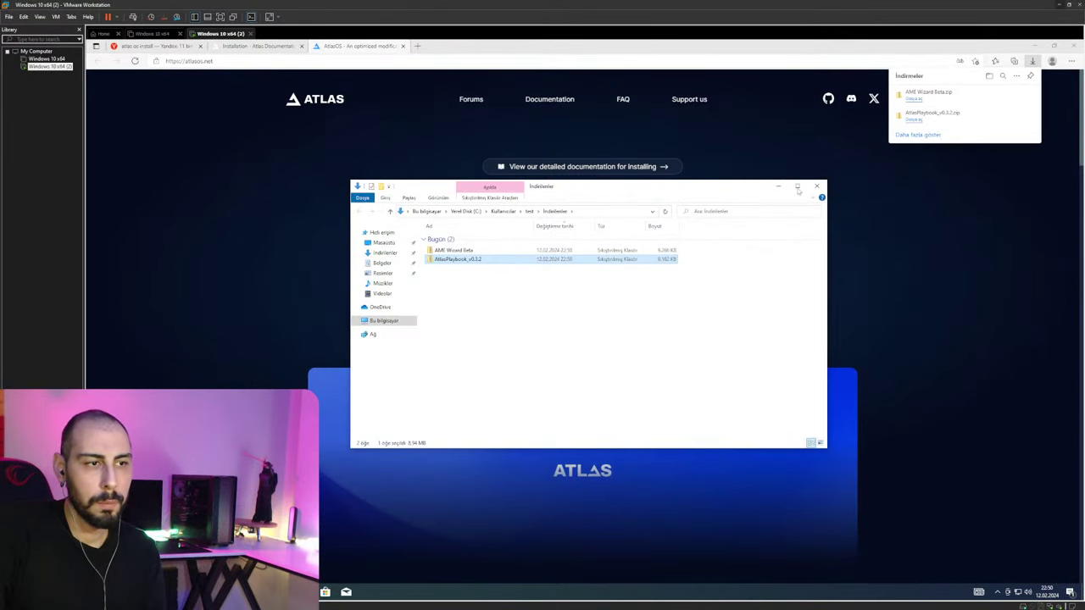
pyautogui.click(579, 317)
pyautogui.click(464, 262)
pyautogui.rightClick(464, 262)
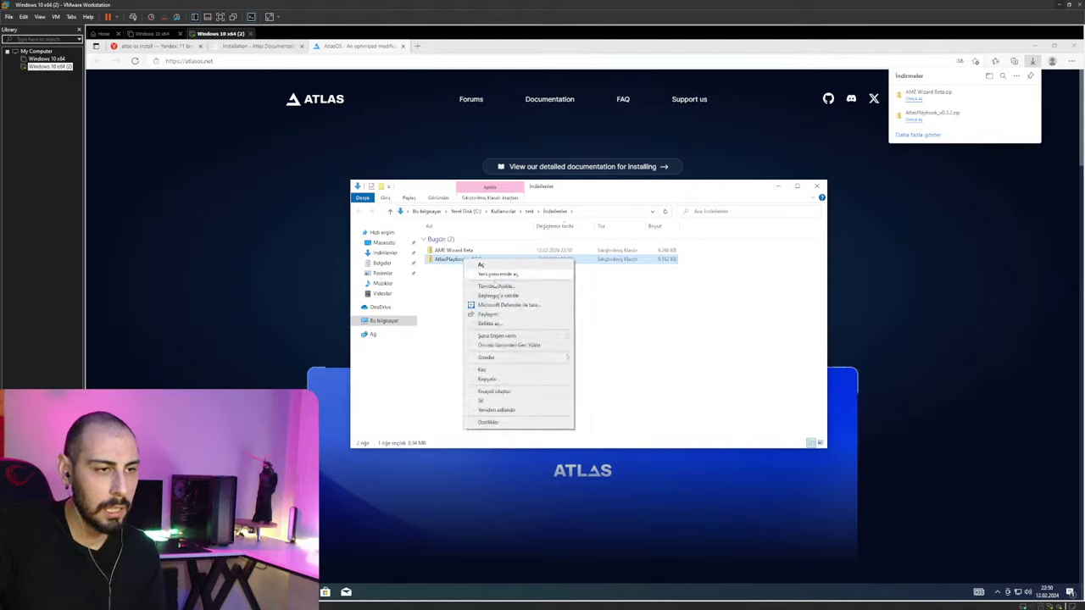
pyautogui.click(527, 287)
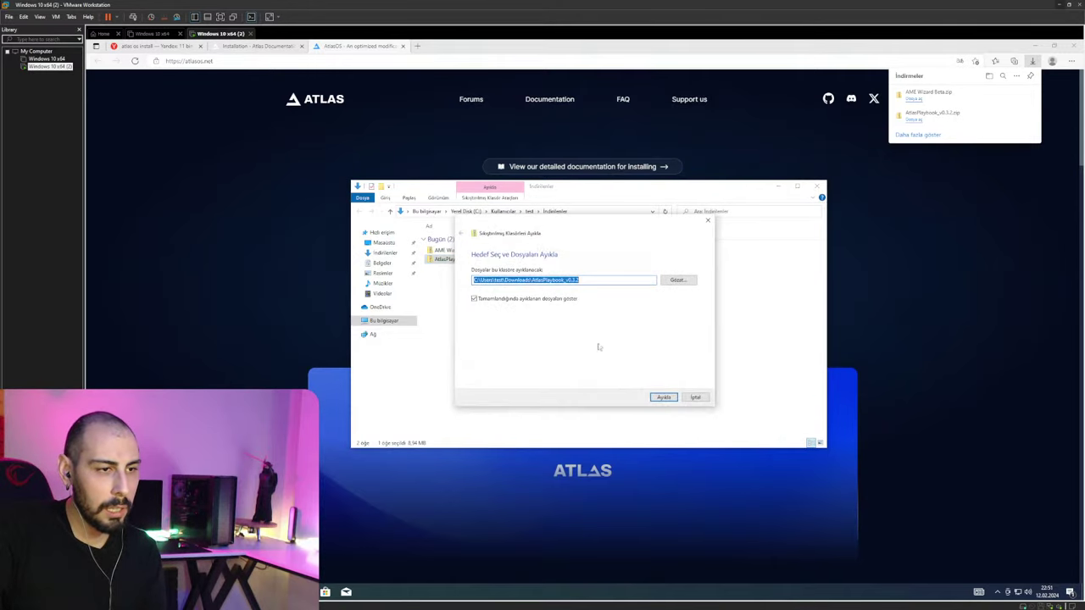
pyautogui.click(664, 398)
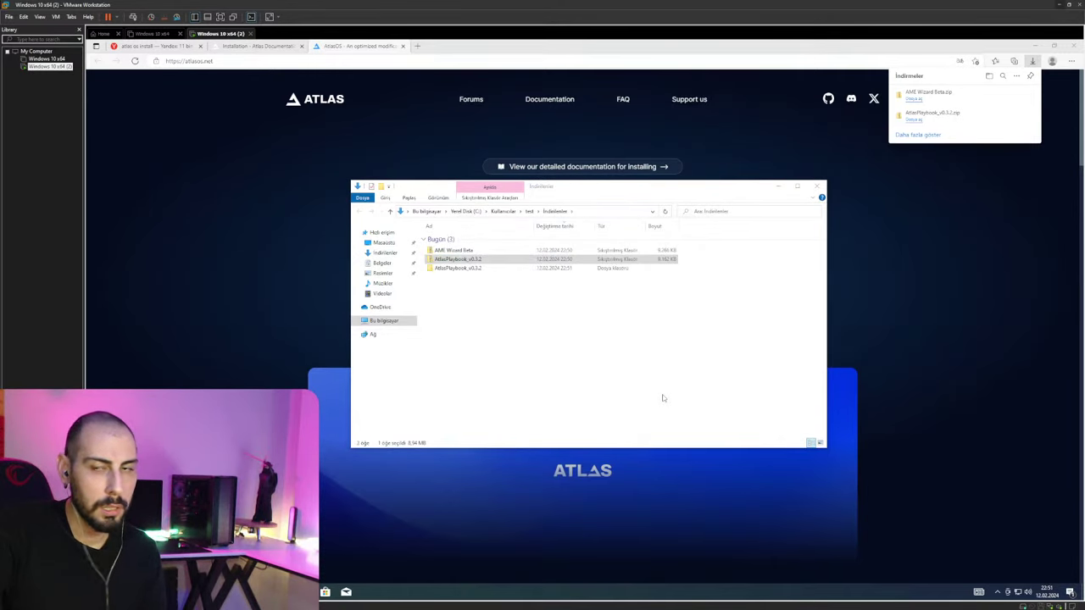
# Move the extracted playbook window aside and delete the AtlasPlaybook_v0.3.2 zip archive from the downloads folder.
pyautogui.moveTo(544, 205); pyautogui.dragTo(775, 253)
pyautogui.click(472, 260)
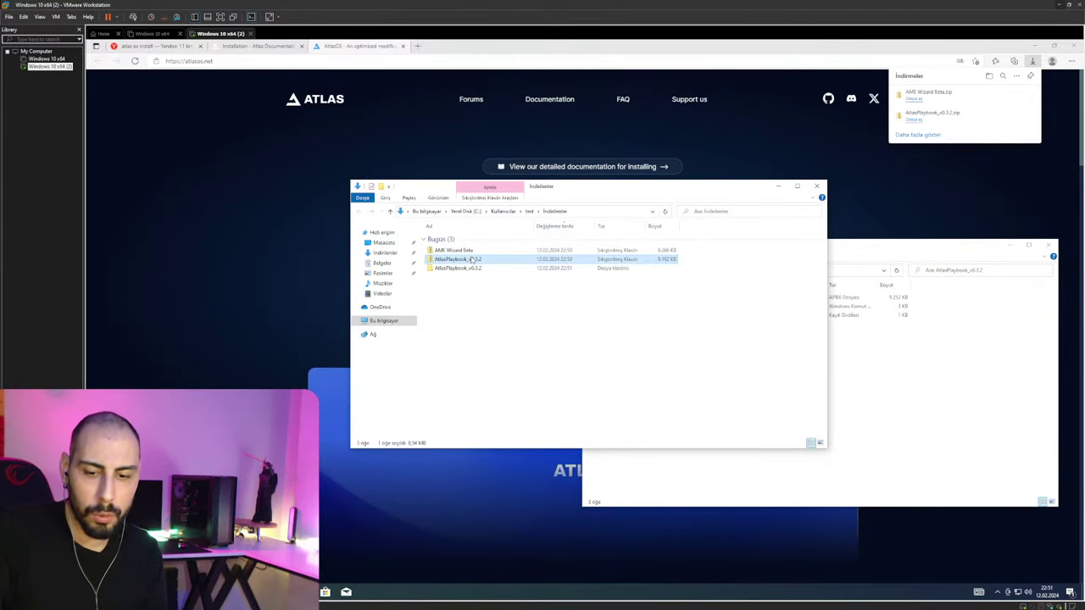
pyautogui.press('Delete')
# Extract the AME Wizard Beta archive to the suggested folder inside the downloads.
pyautogui.rightClick(467, 251)
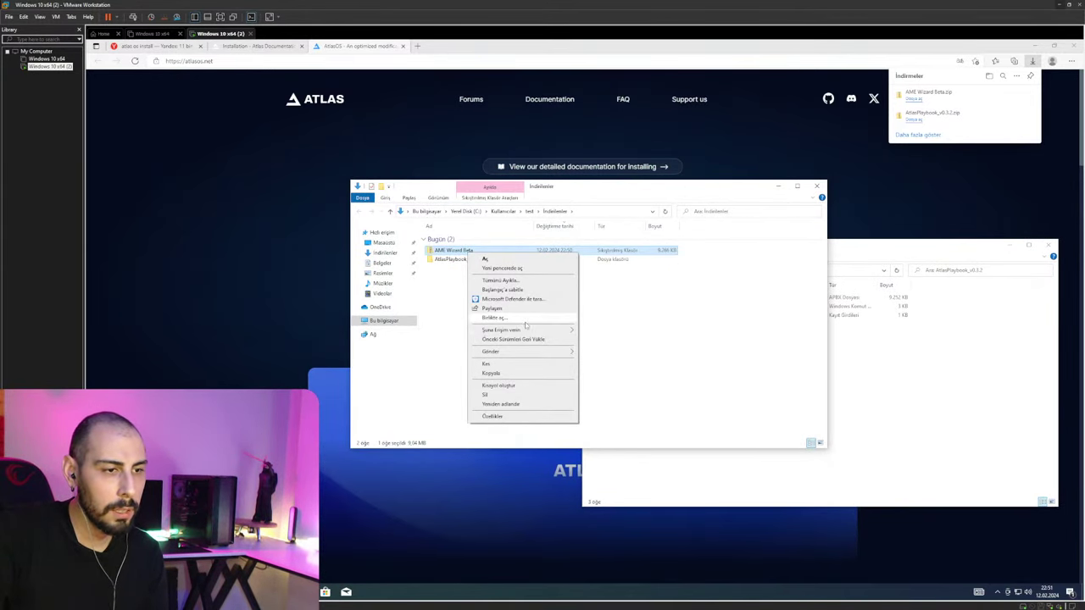
pyautogui.click(530, 281)
pyautogui.click(662, 397)
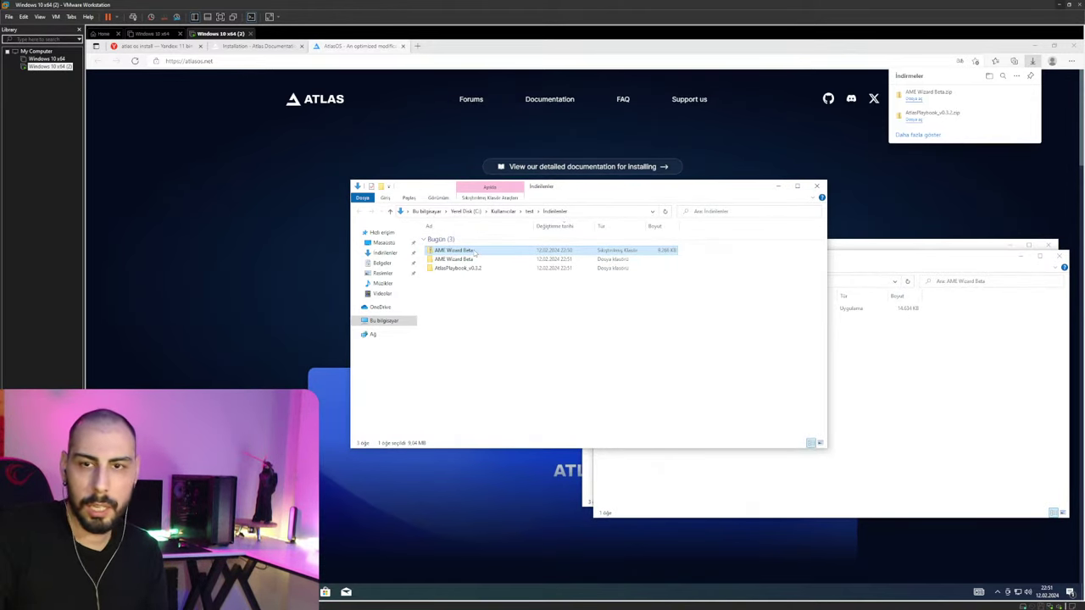
# Minimize the downloads folder and the browser, and arrange the AtlasPlaybook_v0.3.2 and AME Wizard Beta windows side by side on the desktop.
pyautogui.click(778, 185)
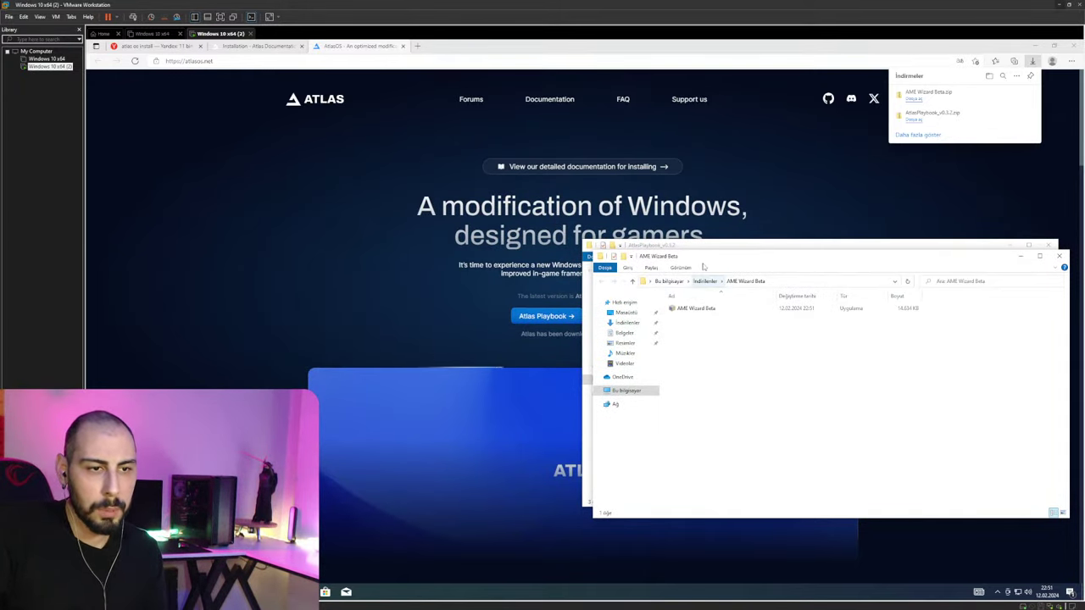
pyautogui.moveTo(721, 256); pyautogui.dragTo(602, 248)
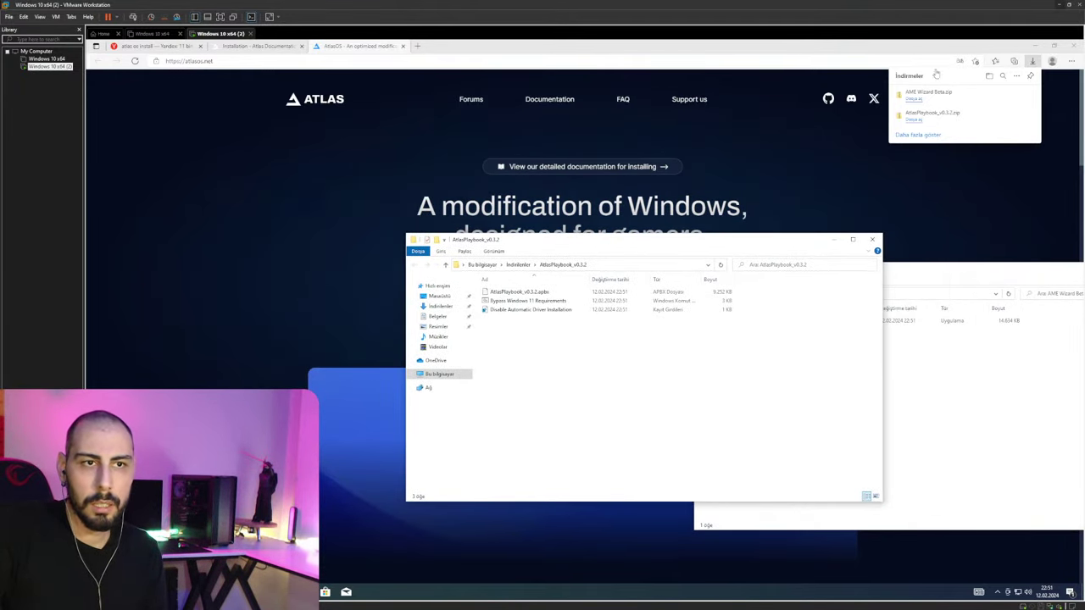
pyautogui.click(1036, 45)
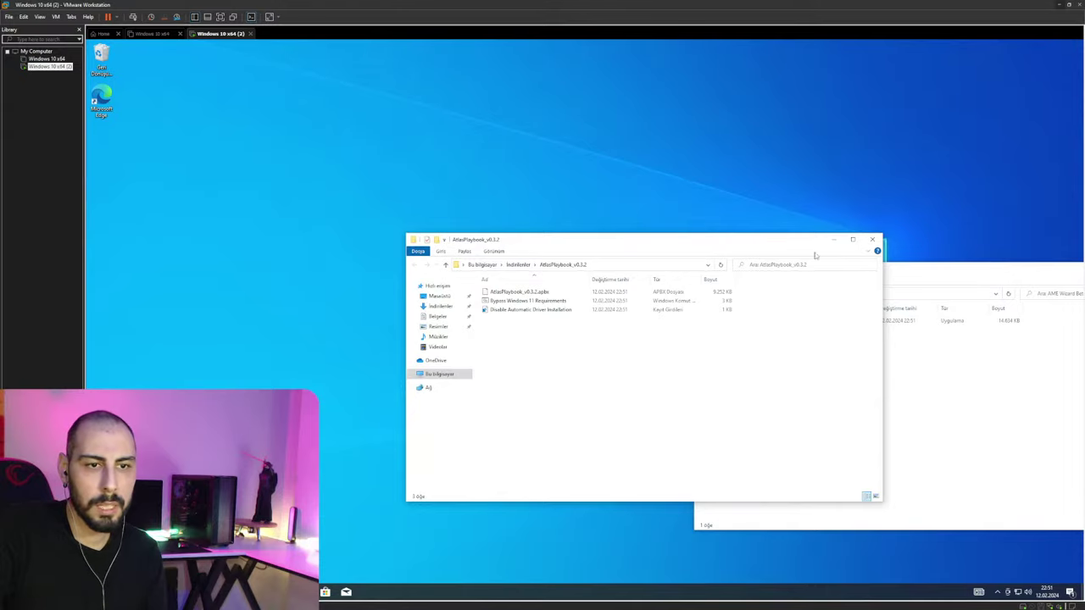
pyautogui.moveTo(815, 256); pyautogui.dragTo(651, 211)
pyautogui.moveTo(739, 283); pyautogui.dragTo(665, 211)
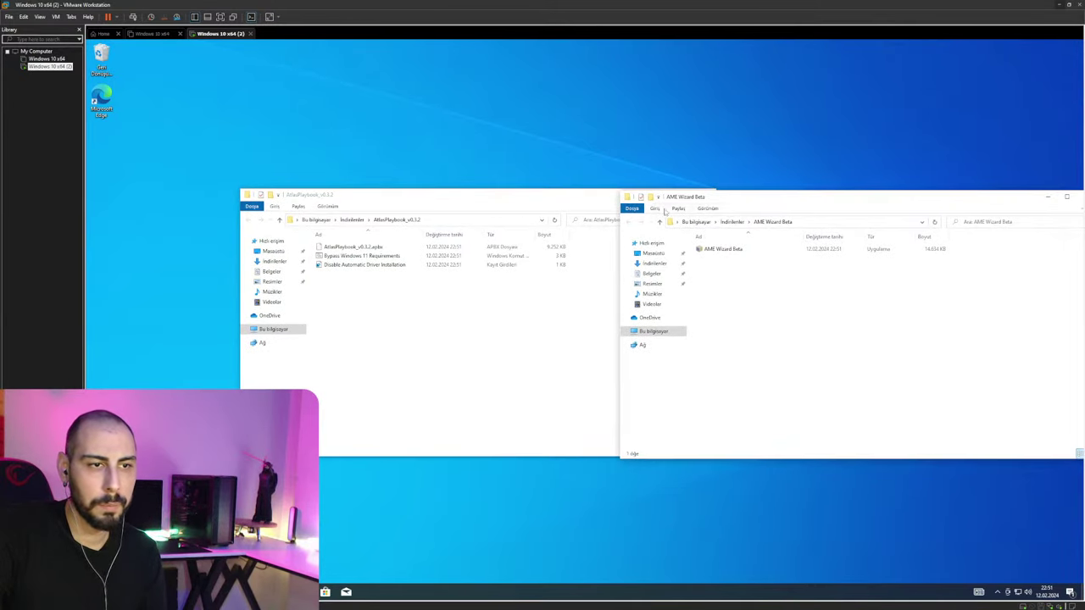
pyautogui.moveTo(600, 195); pyautogui.dragTo(555, 191)
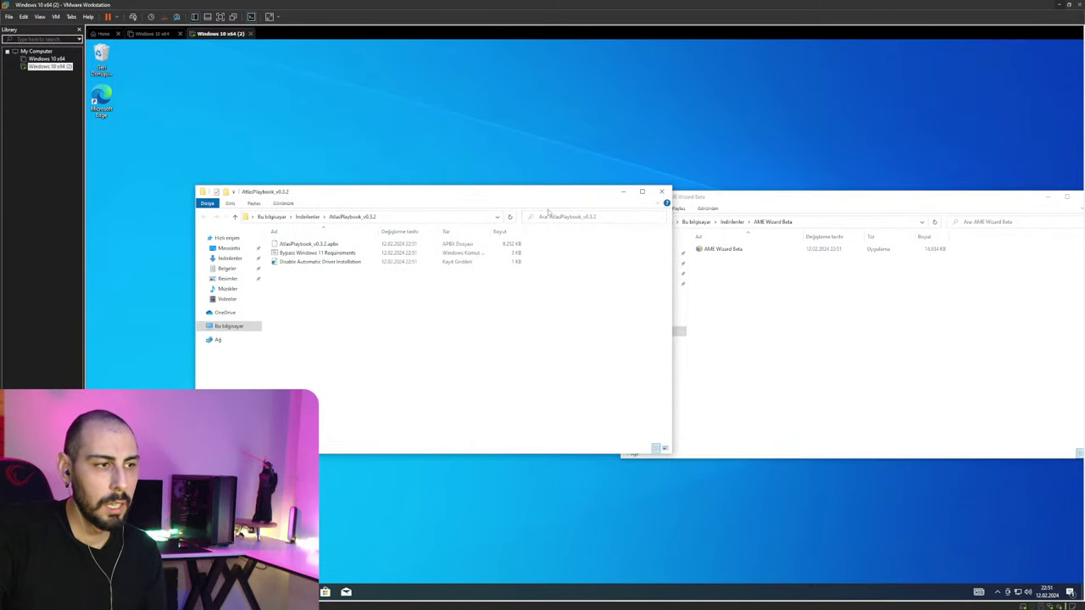
# Try to run the Bypass Windows 11 Requirements script from the playbook folder despite the SmartScreen warning.
pyautogui.doubleClick(331, 254)
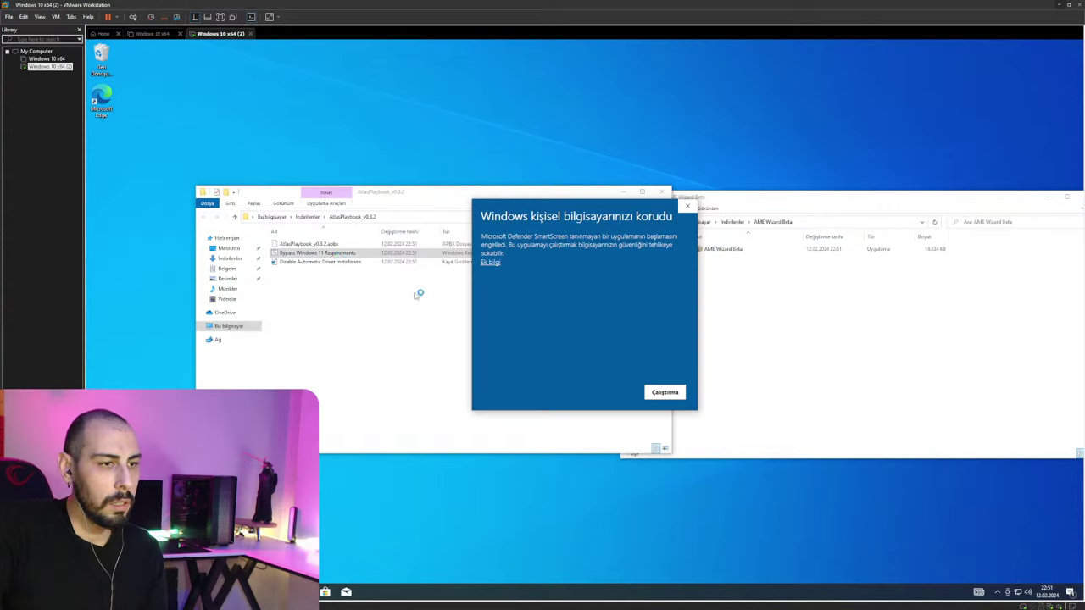
pyautogui.click(492, 263)
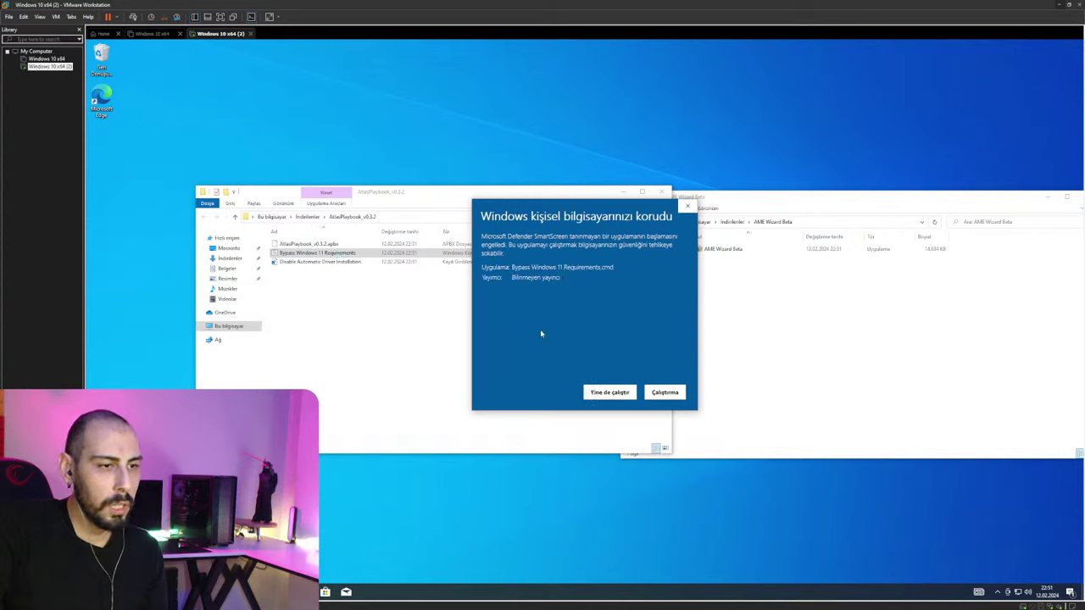
pyautogui.click(610, 393)
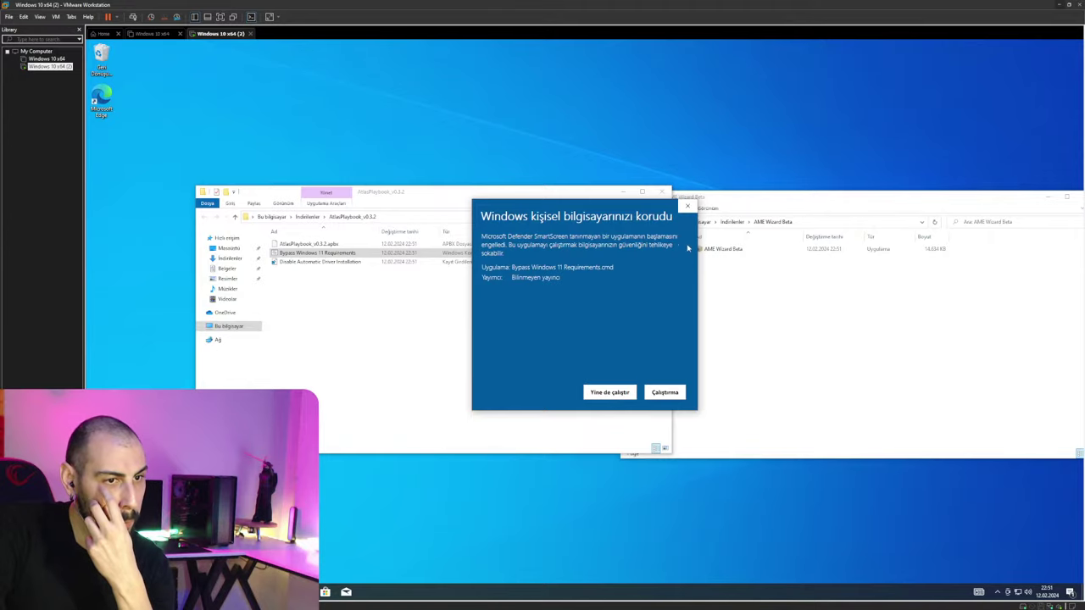
# Run the Disable Automatic Driver Installation registry file, approve the security prompts and add its entries to the registry.
pyautogui.click(349, 264)
pyautogui.doubleClick(348, 264)
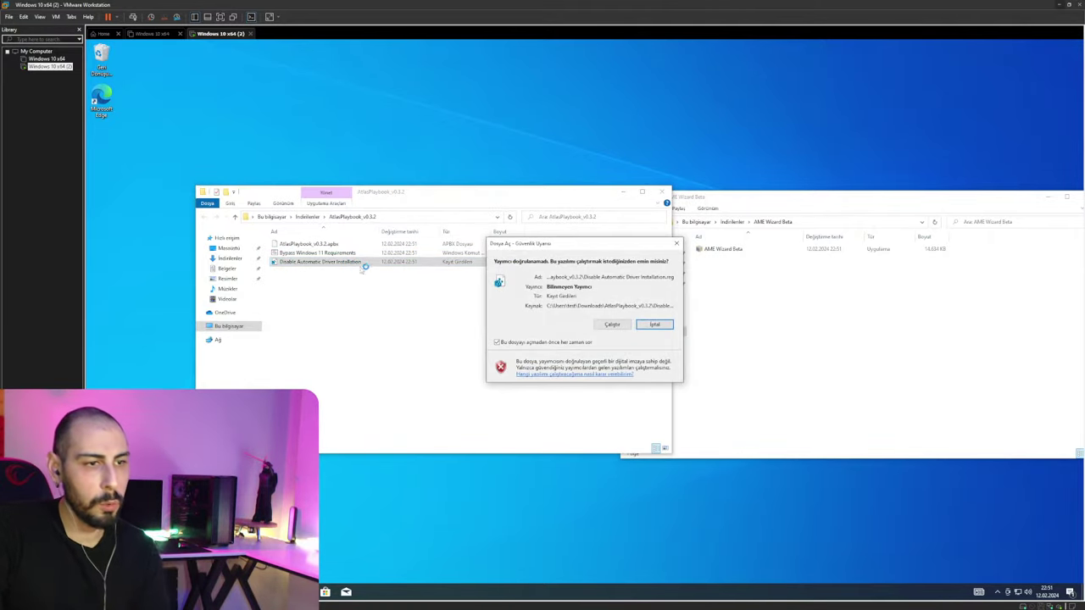
pyautogui.click(611, 324)
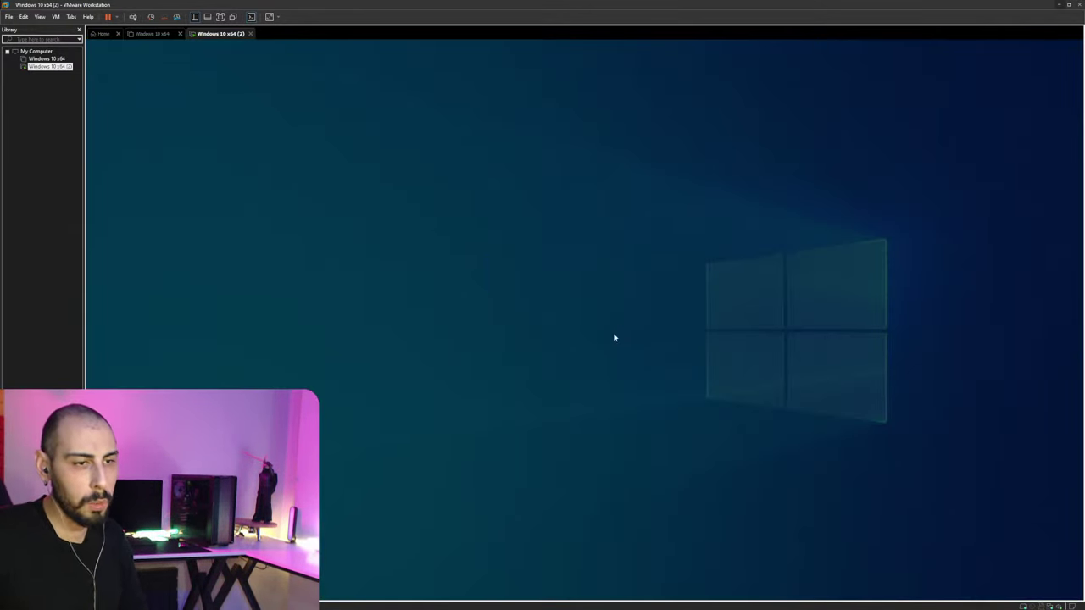
pyautogui.click(558, 368)
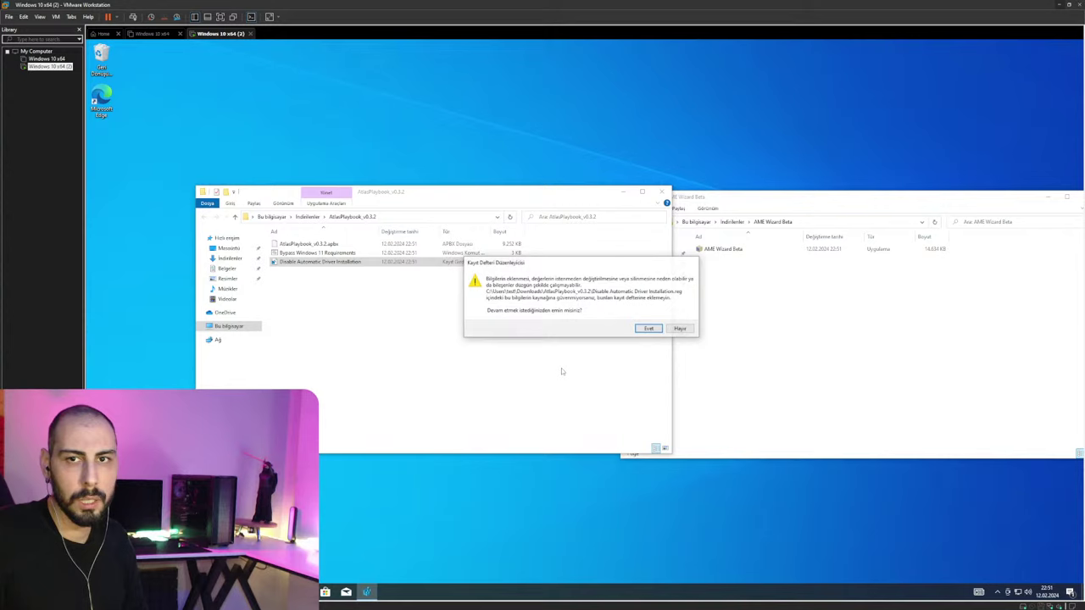
pyautogui.click(649, 329)
pyautogui.click(678, 316)
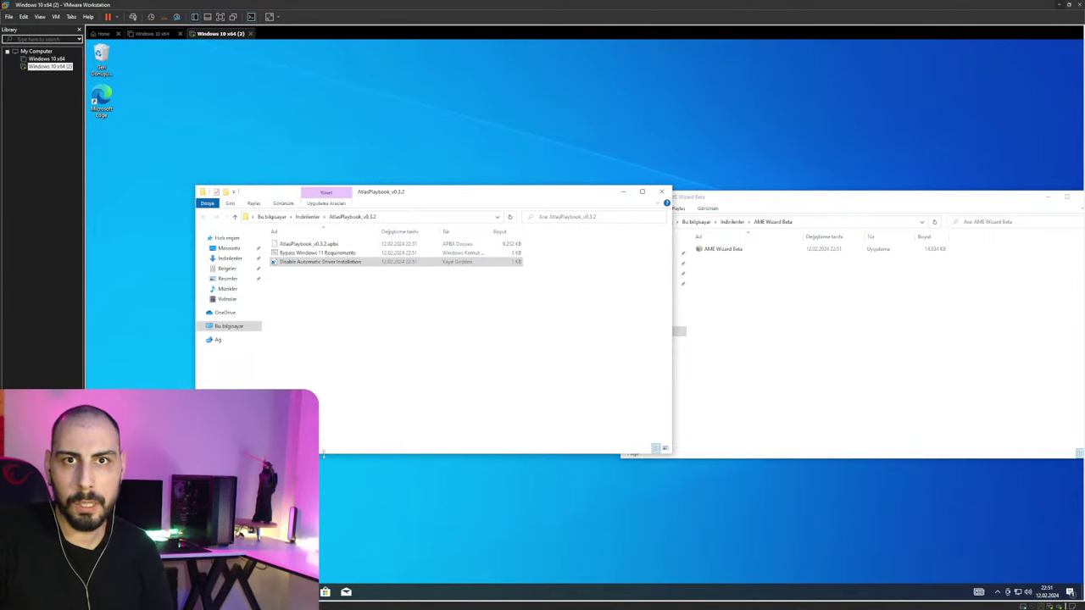
# Try to open the Windows Update settings and close the Settings window.
pyautogui.press('super')
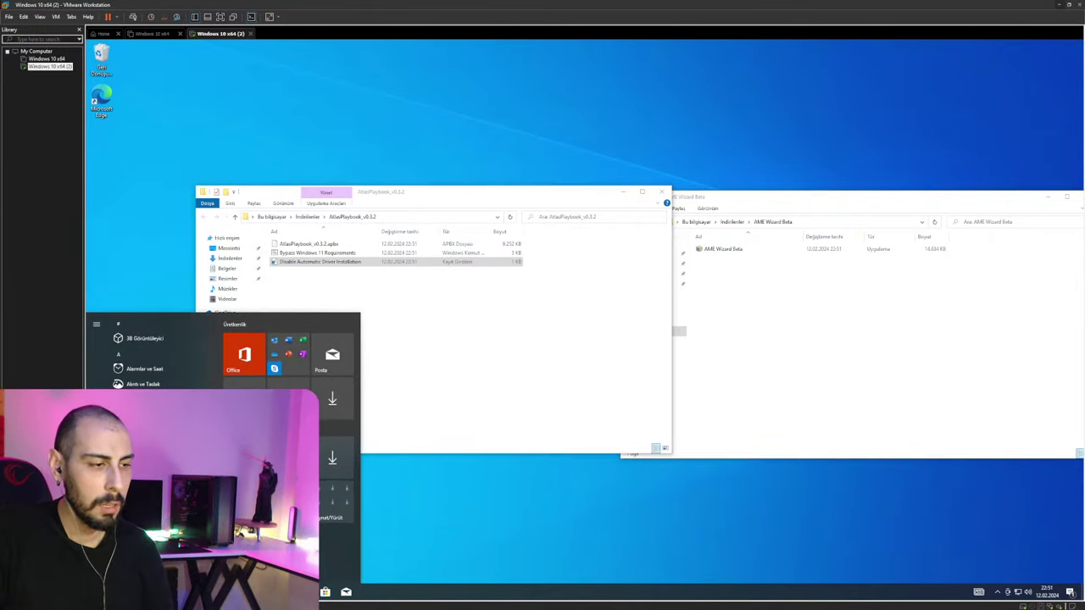
pyautogui.write('uzakpd')
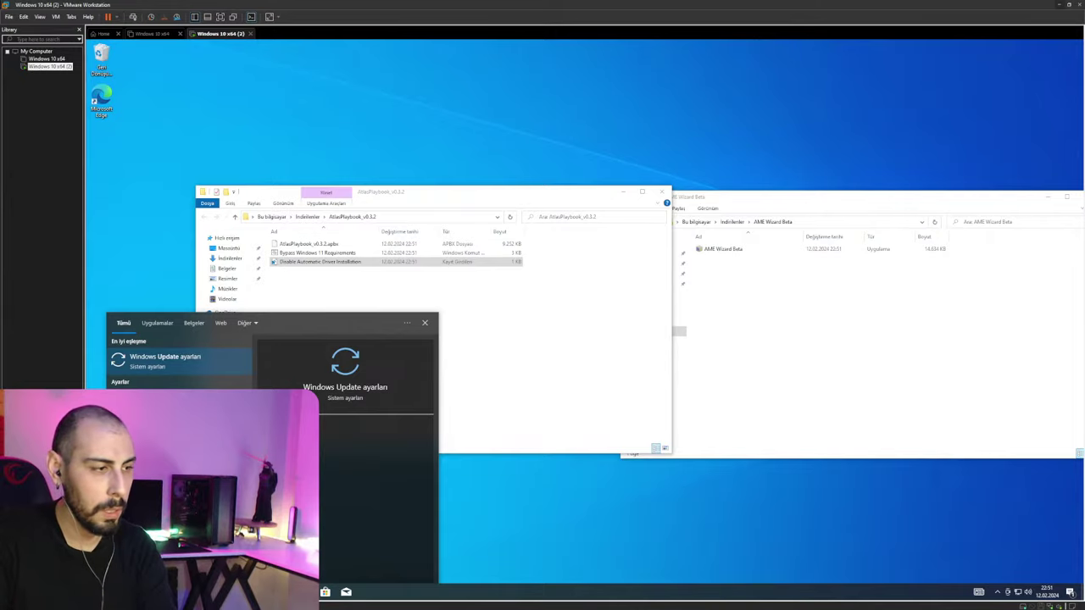
pyautogui.press('Return')
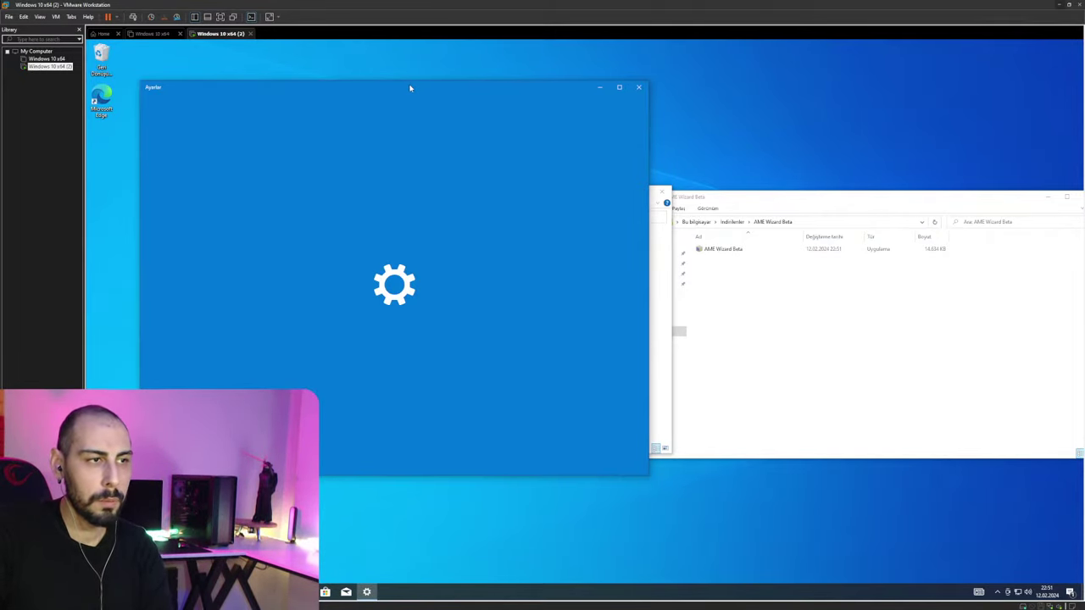
pyautogui.moveTo(411, 88); pyautogui.dragTo(567, 141)
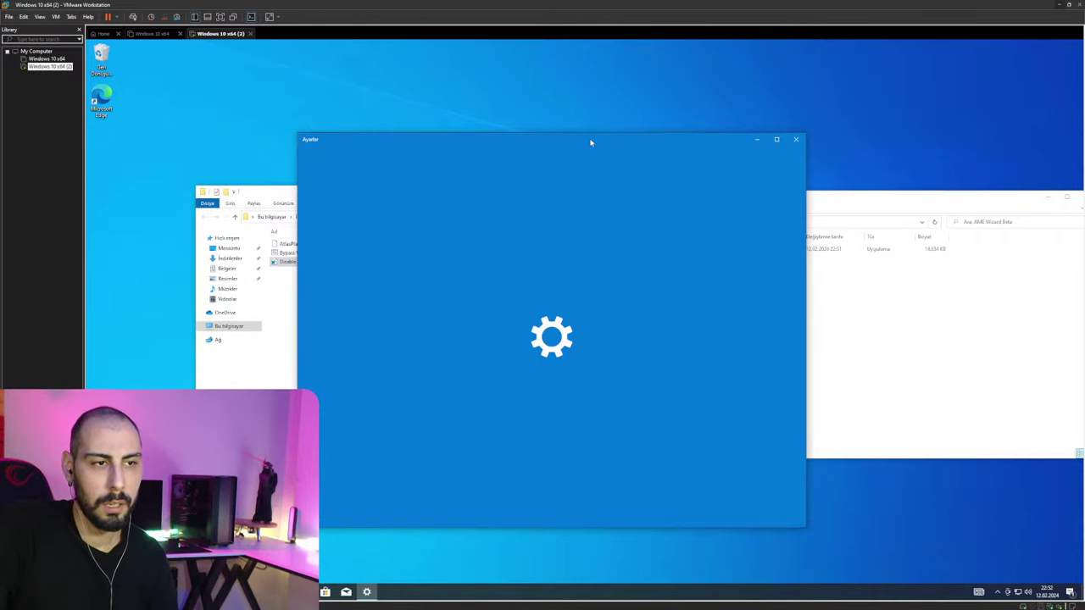
pyautogui.moveTo(591, 142); pyautogui.dragTo(581, 138)
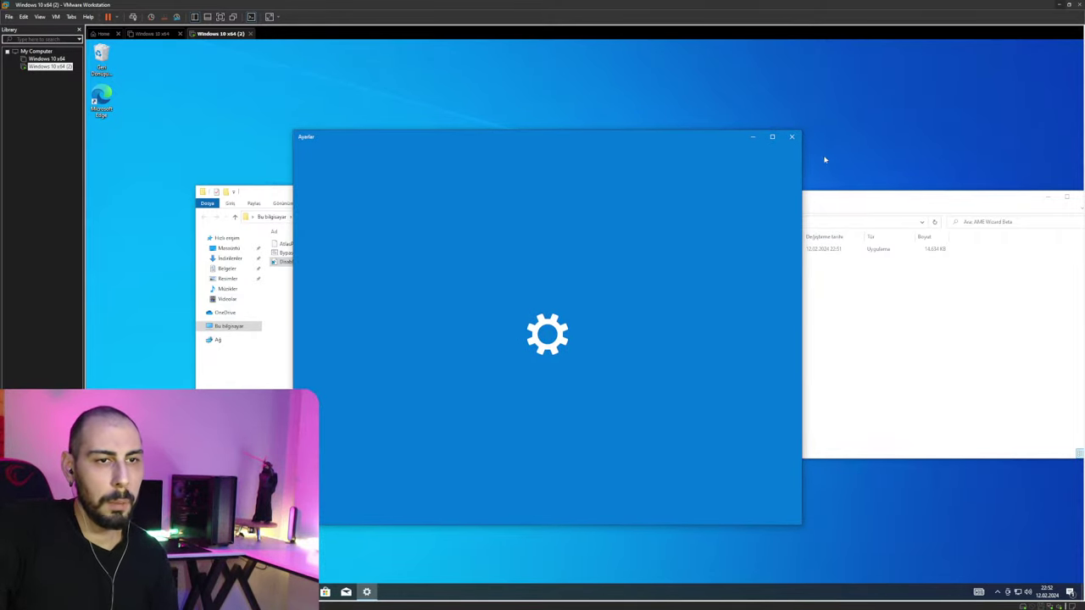
pyautogui.click(790, 137)
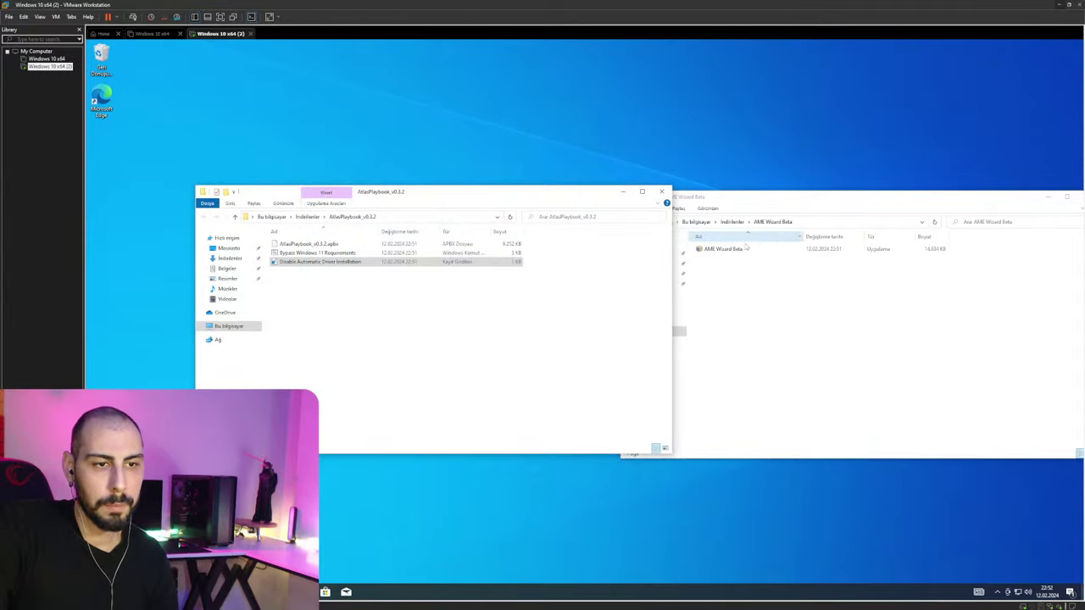
# Run AME Wizard Beta as administrator from its folder and approve the User Account Control request.
pyautogui.click(723, 249)
pyautogui.rightClick(722, 249)
pyautogui.click(757, 266)
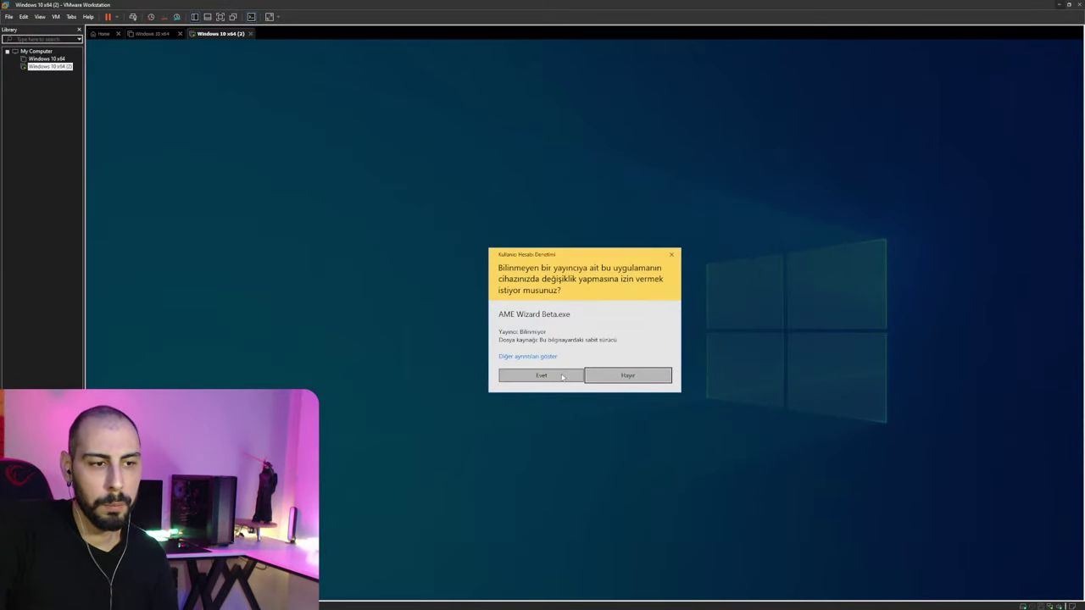
pyautogui.click(561, 376)
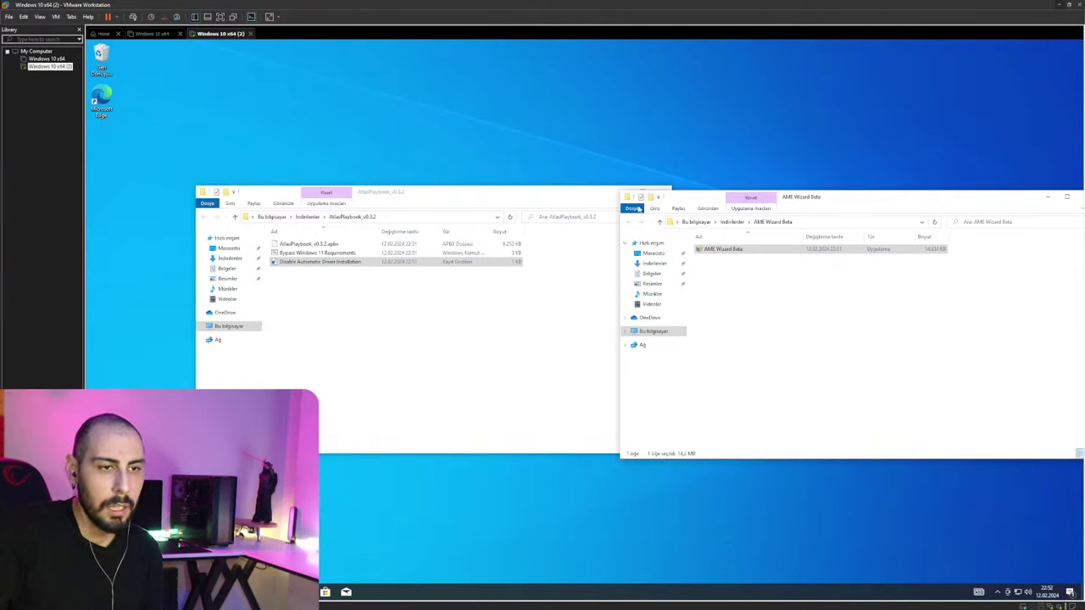
# Minimize the AtlasPlaybook_v0.3.2 and AME Wizard Beta folder windows to clear the desktop.
pyautogui.click(573, 196)
pyautogui.moveTo(573, 196); pyautogui.dragTo(522, 207)
pyautogui.click(573, 208)
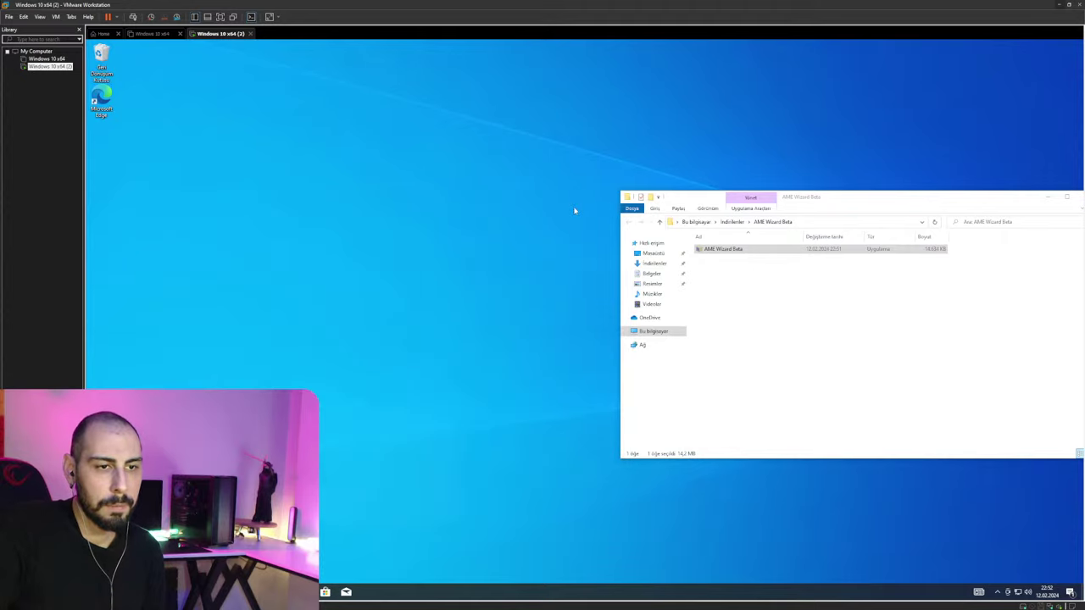
pyautogui.click(1048, 196)
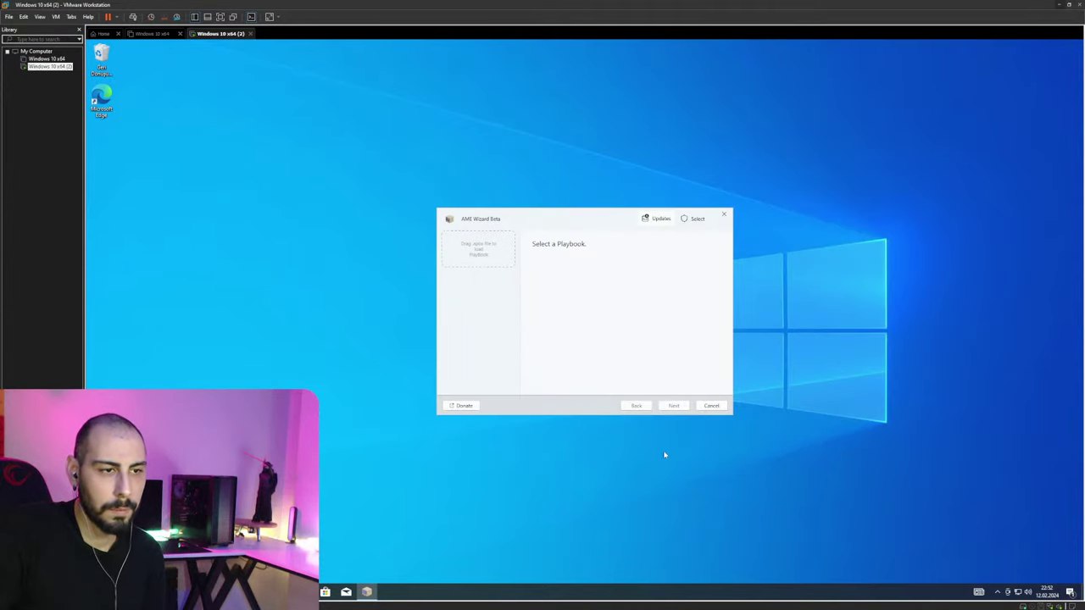
# Open Task Manager, close the AME Wizard and expand Task Manager to its detailed view.
pyautogui.rightClick(696, 594)
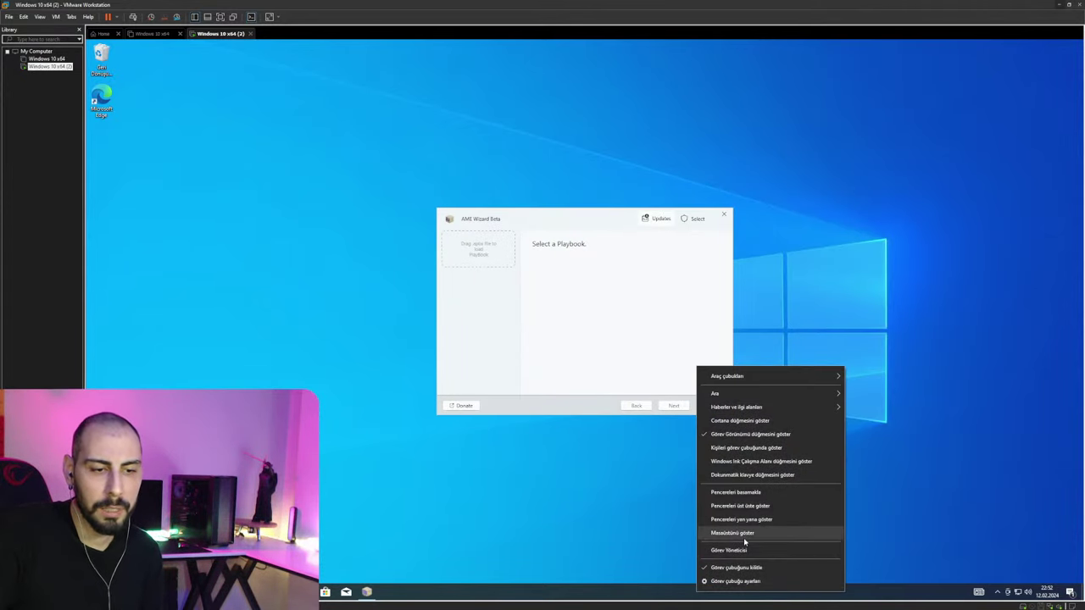
pyautogui.click(729, 550)
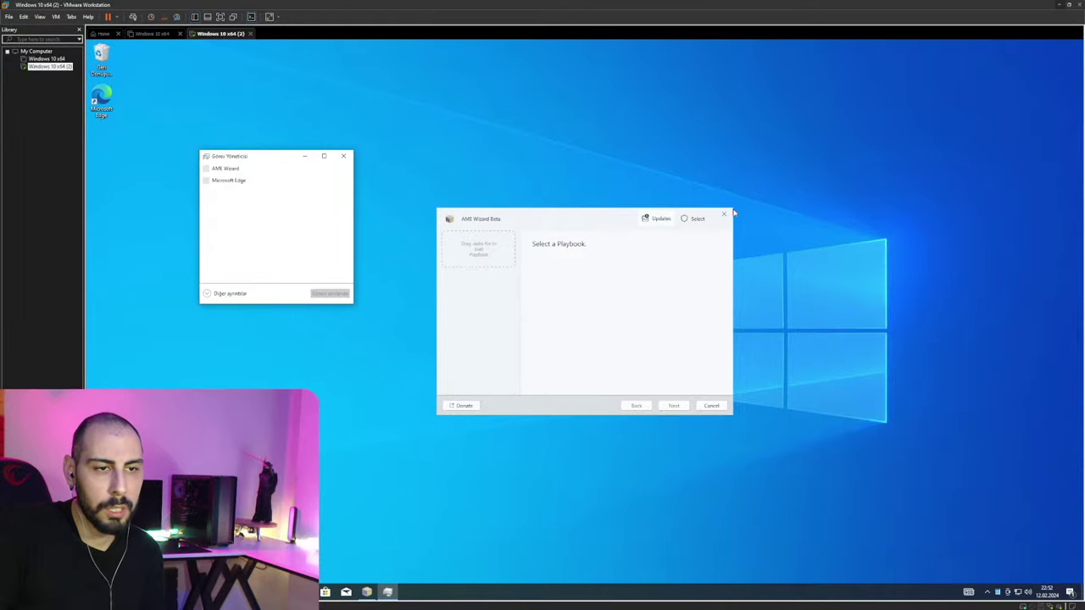
pyautogui.click(723, 215)
pyautogui.click(228, 293)
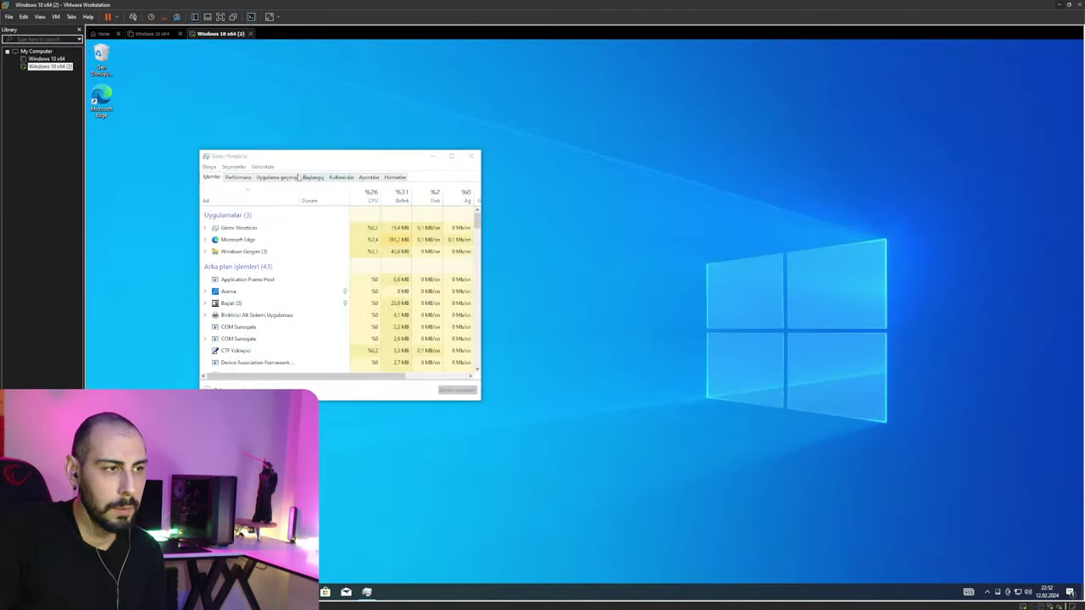
# Examine the CPU, memory, disk and Ethernet performance in an enlarged Task Manager window, and close it.
pyautogui.click(252, 178)
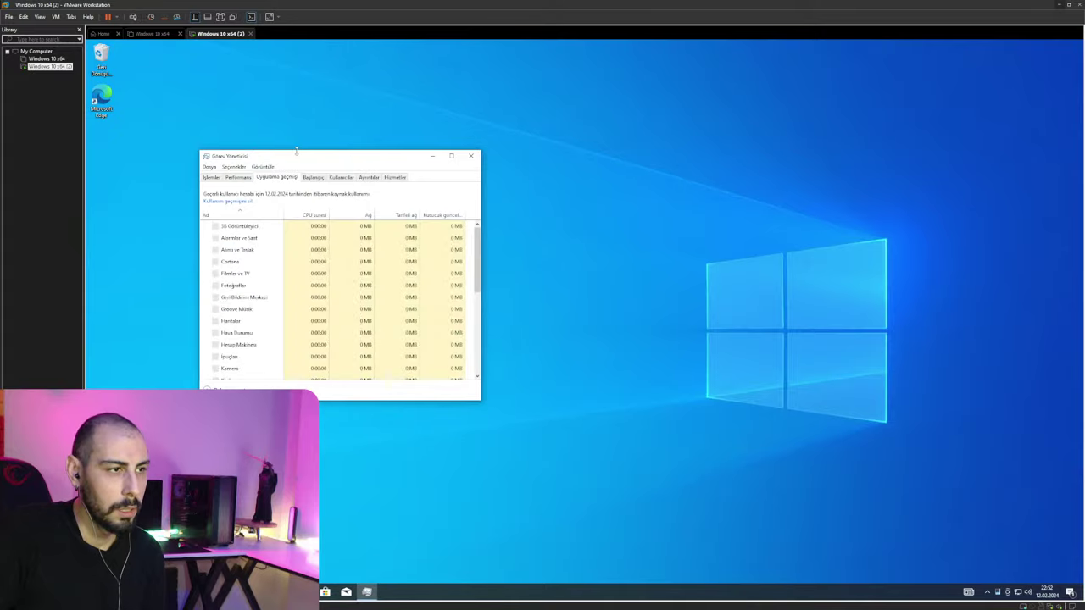
pyautogui.moveTo(255, 156); pyautogui.dragTo(447, 166)
pyautogui.click(432, 185)
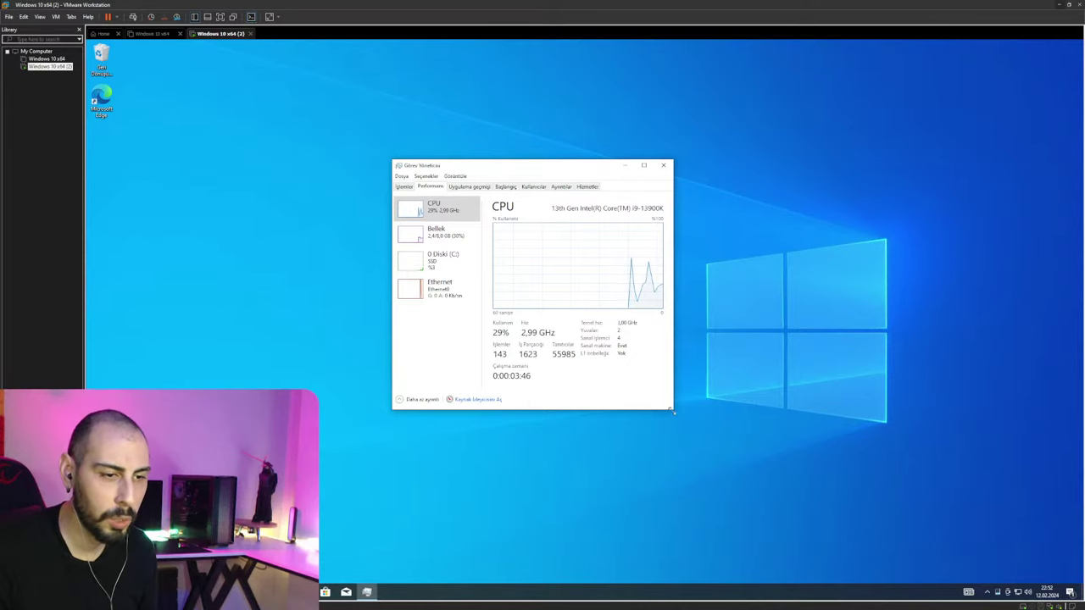
pyautogui.moveTo(672, 409); pyautogui.dragTo(968, 546)
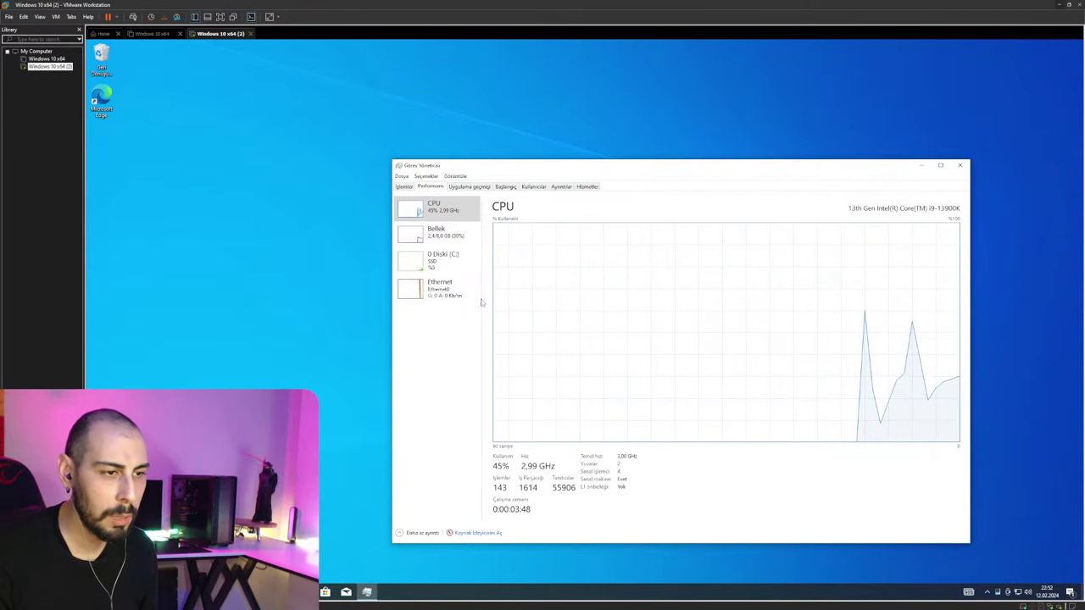
pyautogui.moveTo(482, 303); pyautogui.dragTo(698, 300)
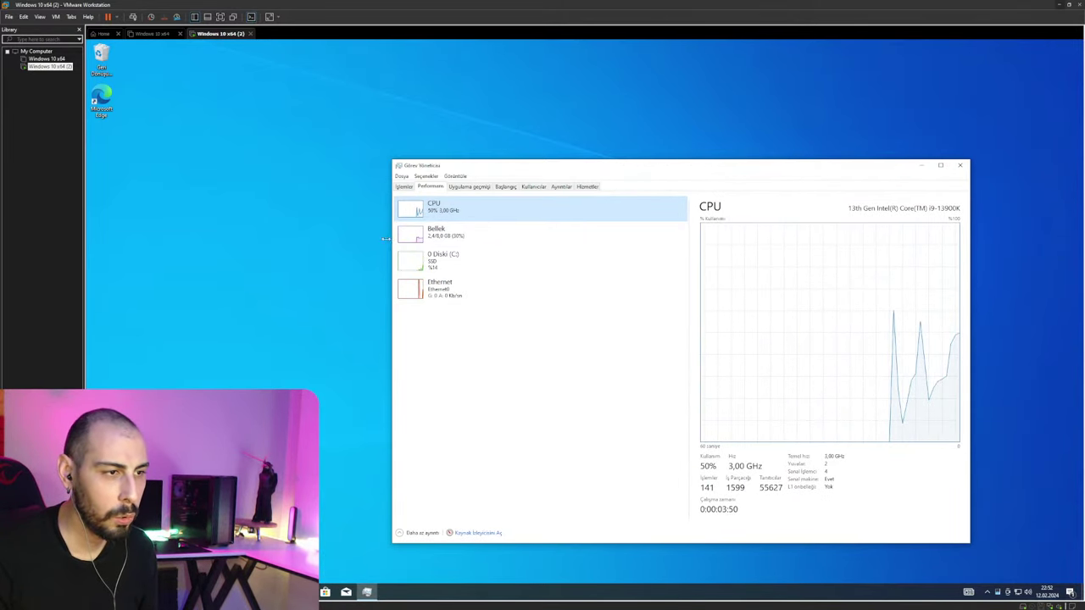
pyautogui.moveTo(391, 239)
pyautogui.mouseDown()
pyautogui.moveTo(339, 240)
pyautogui.moveTo(411, 239)
pyautogui.mouseUp()
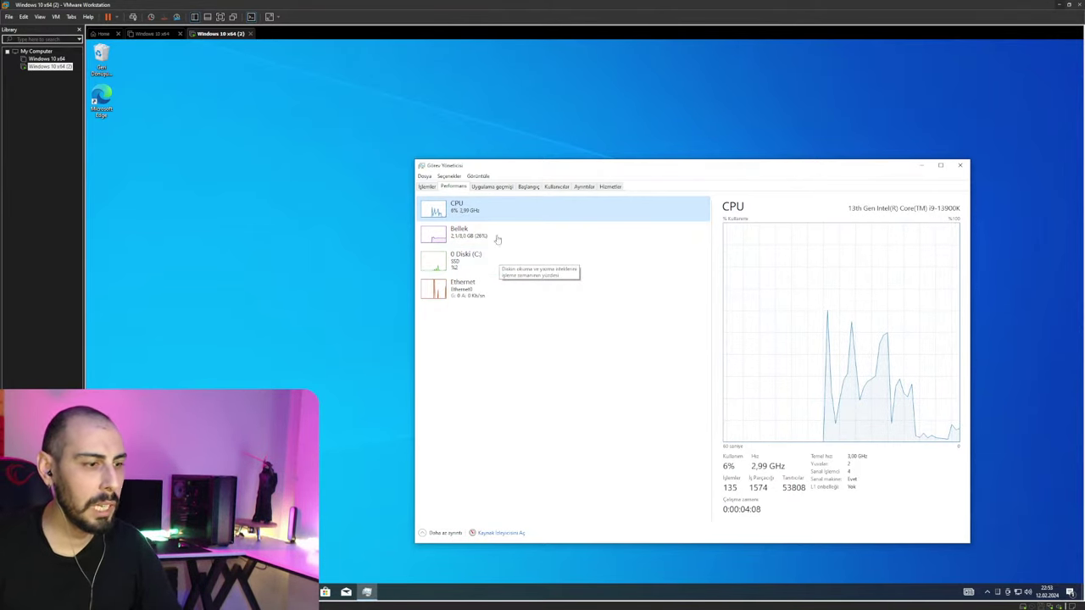
pyautogui.click(958, 165)
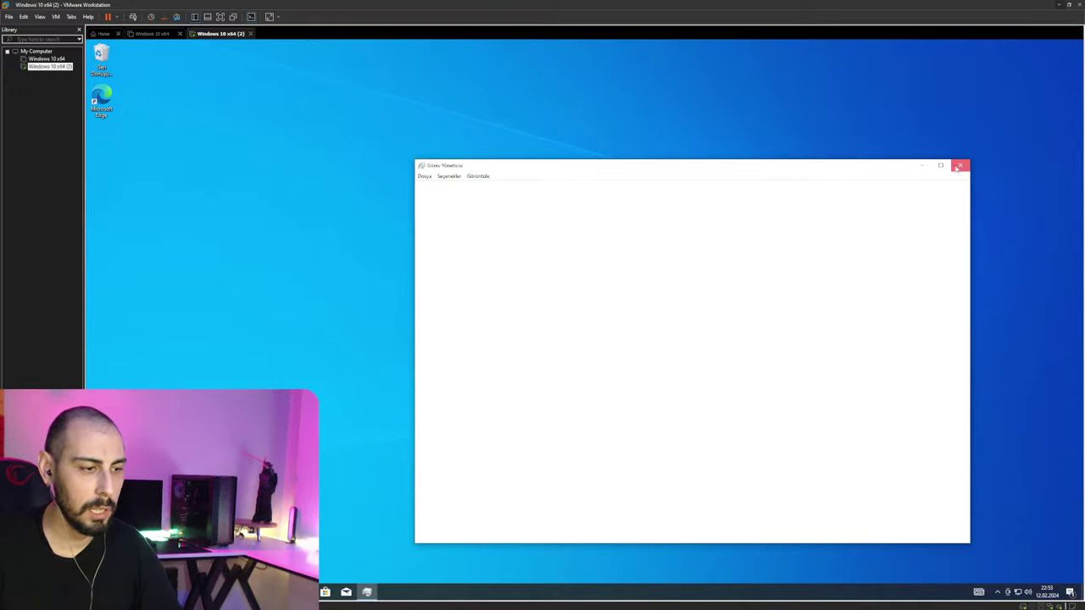
# Restore the AME Wizard Beta folder, run the wizard as administrator with approval, and close the folder window.
pyautogui.moveTo(303, 592)
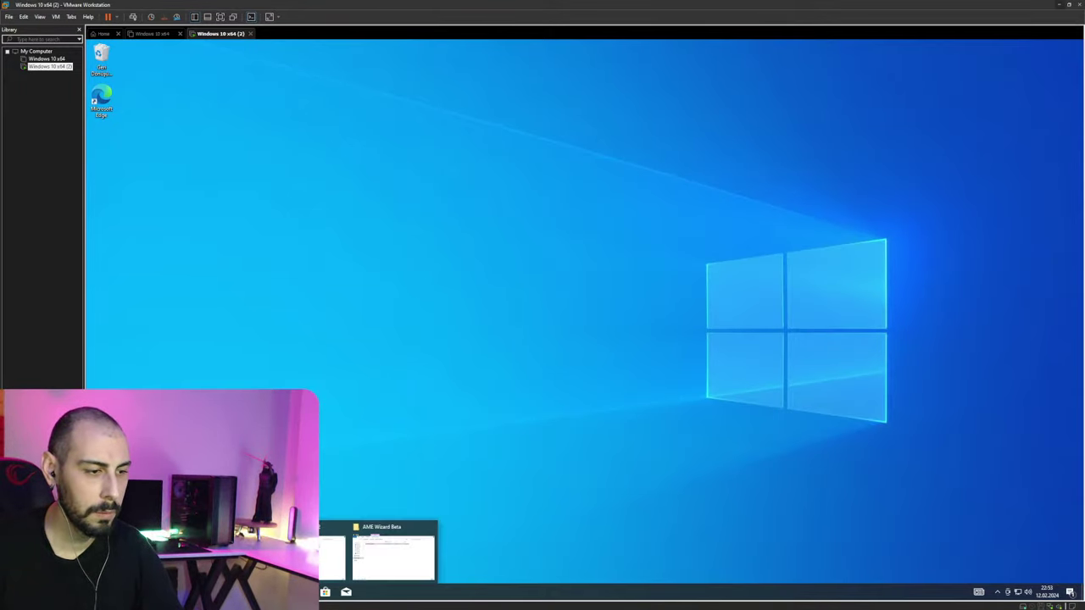
pyautogui.click(394, 562)
pyautogui.rightClick(736, 256)
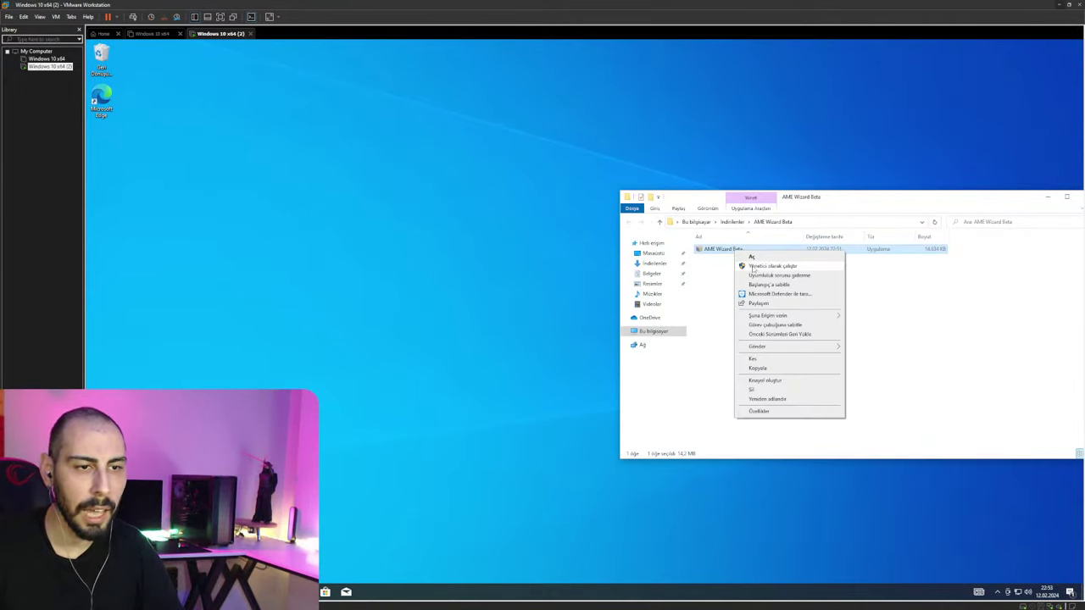
pyautogui.click(752, 268)
pyautogui.click(543, 375)
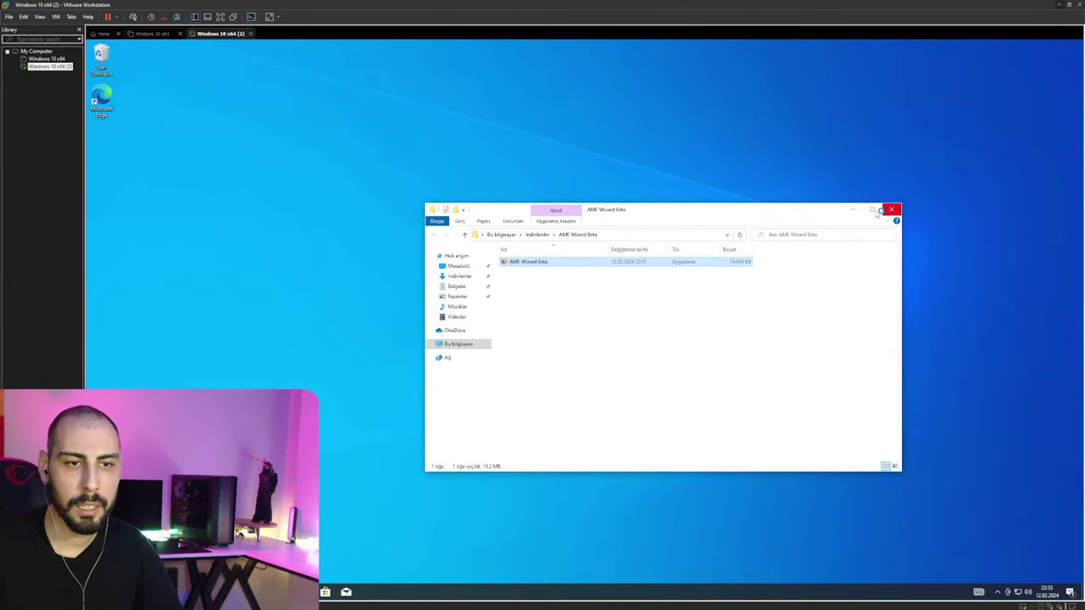
pyautogui.click(892, 211)
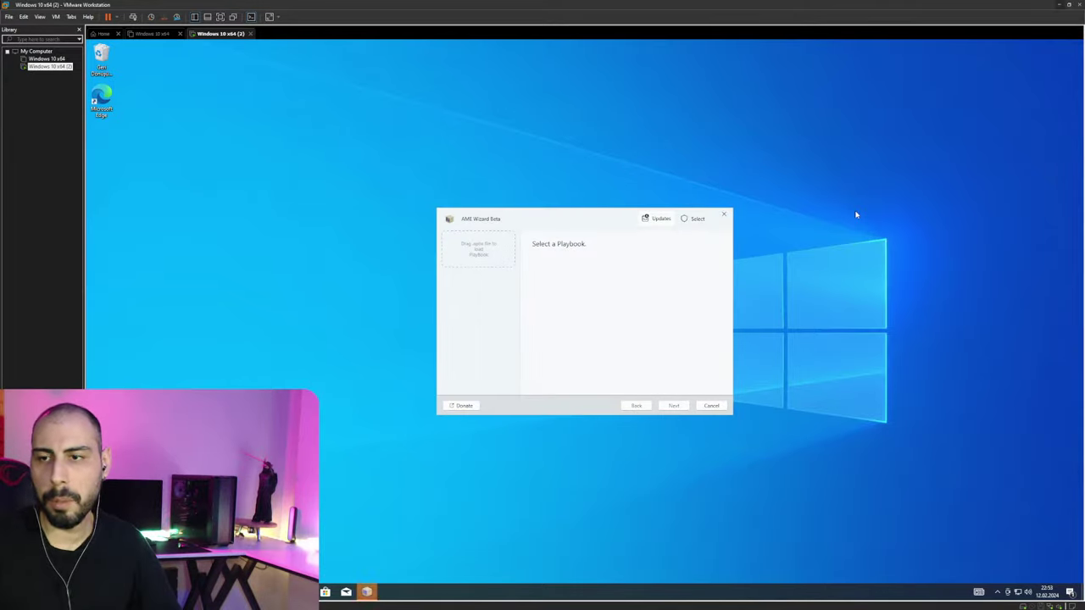
# Load the AtlasPlaybook_v0.3.2 playbook file from its folder in the downloads into AME Wizard.
pyautogui.click(480, 249)
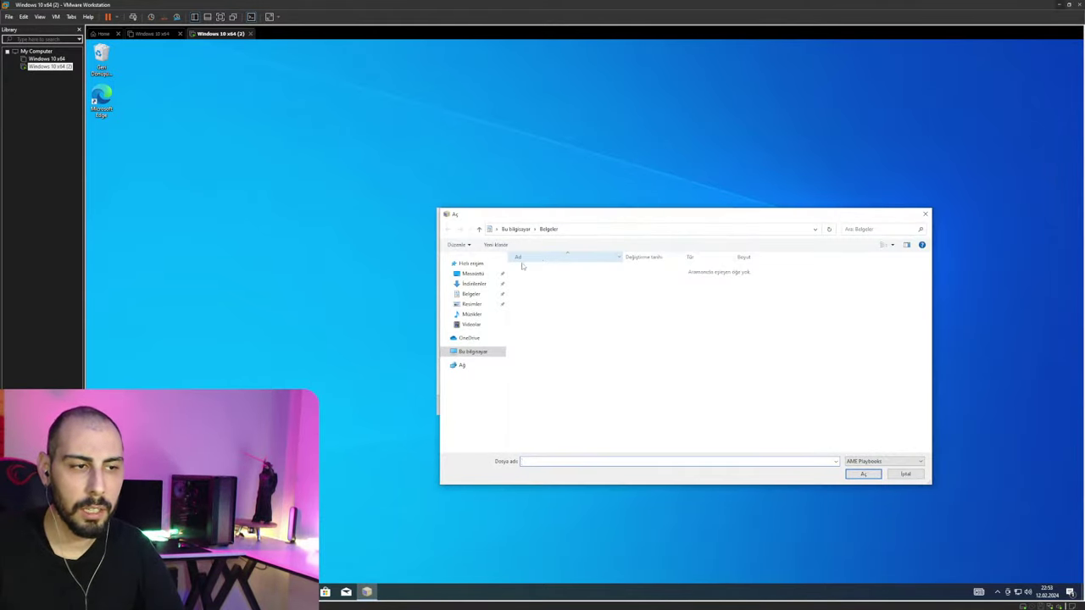
pyautogui.click(475, 274)
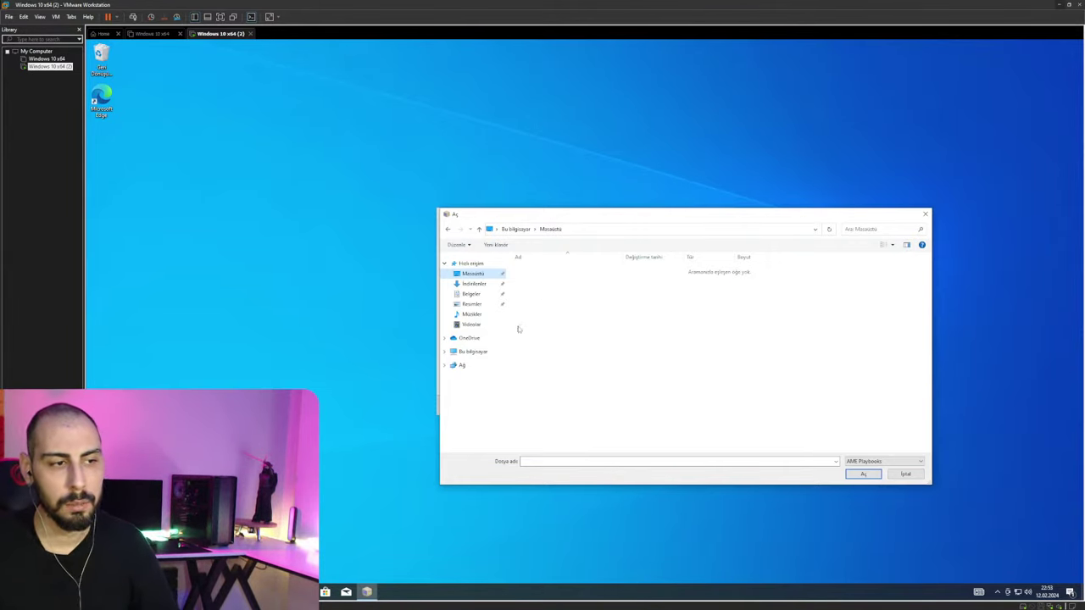
pyautogui.click(473, 284)
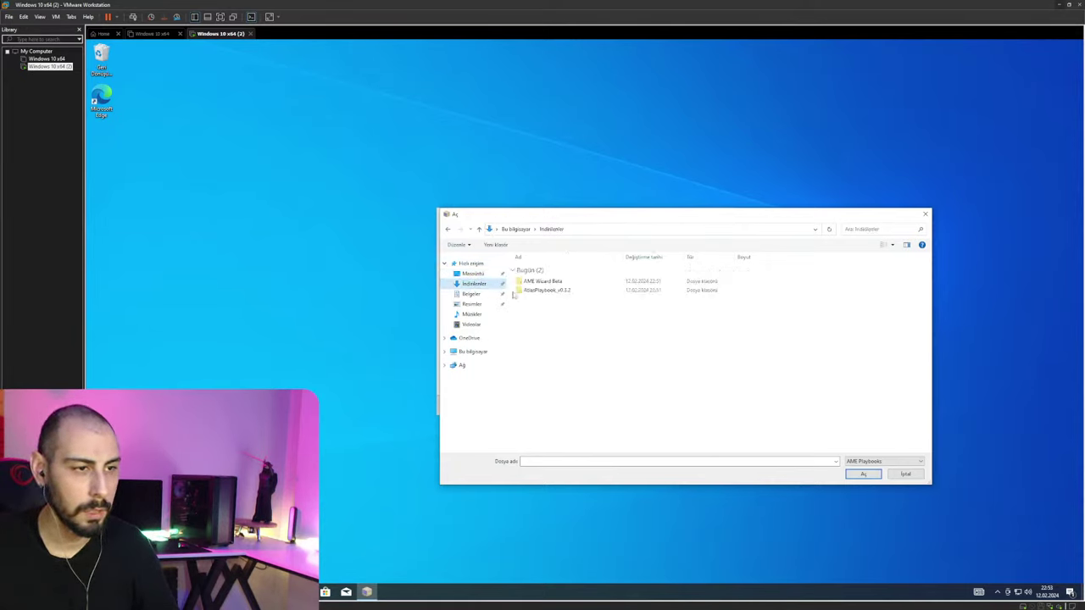
pyautogui.doubleClick(551, 291)
pyautogui.doubleClick(552, 270)
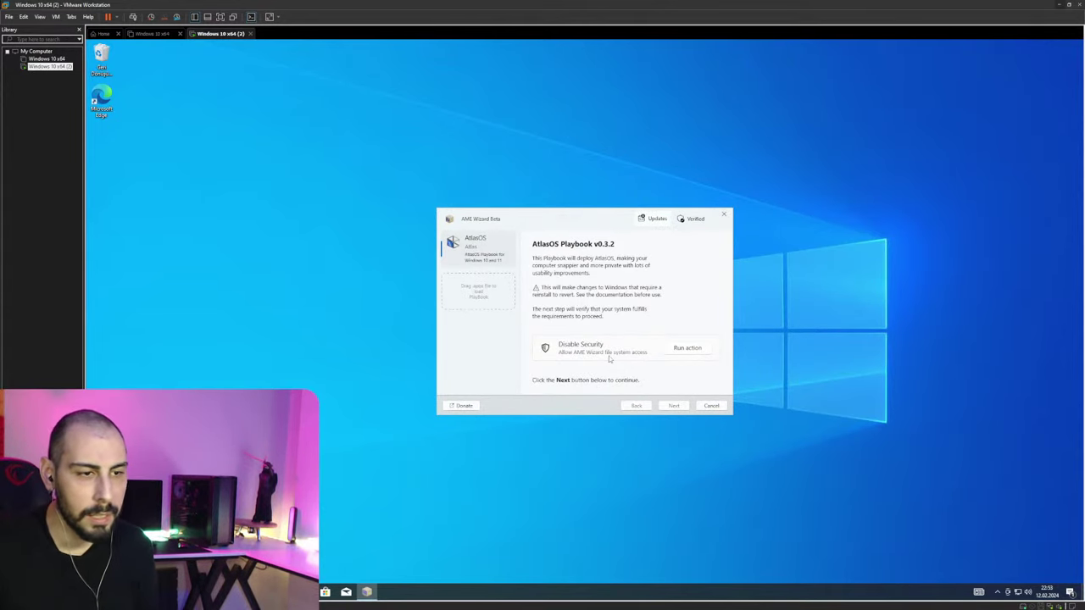
# Run the wizard's Disable Security action and open the Windows virus and threat protection settings.
pyautogui.click(697, 352)
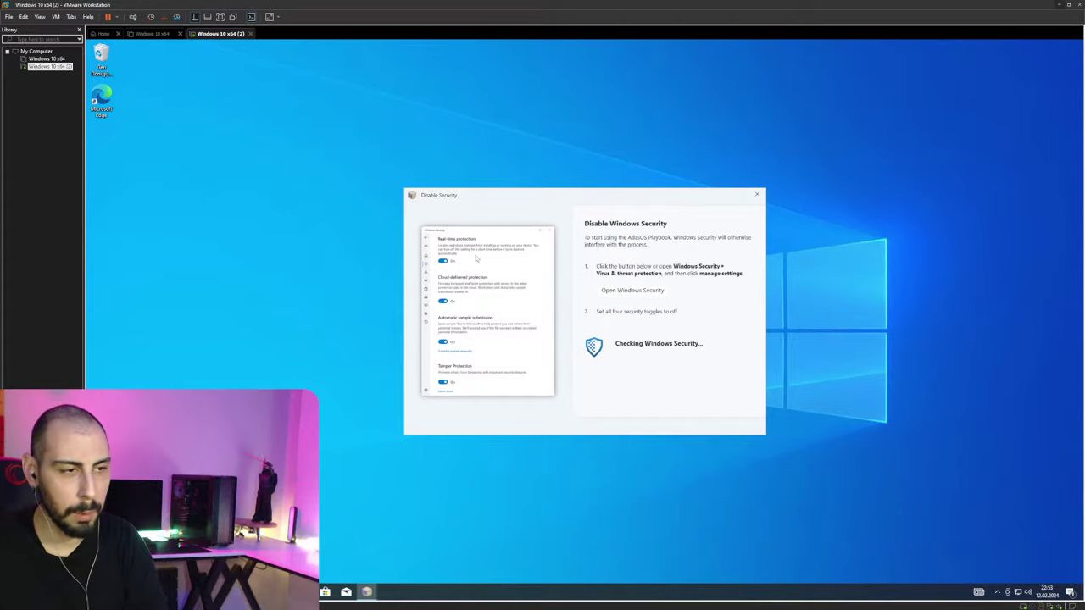
pyautogui.press('super')
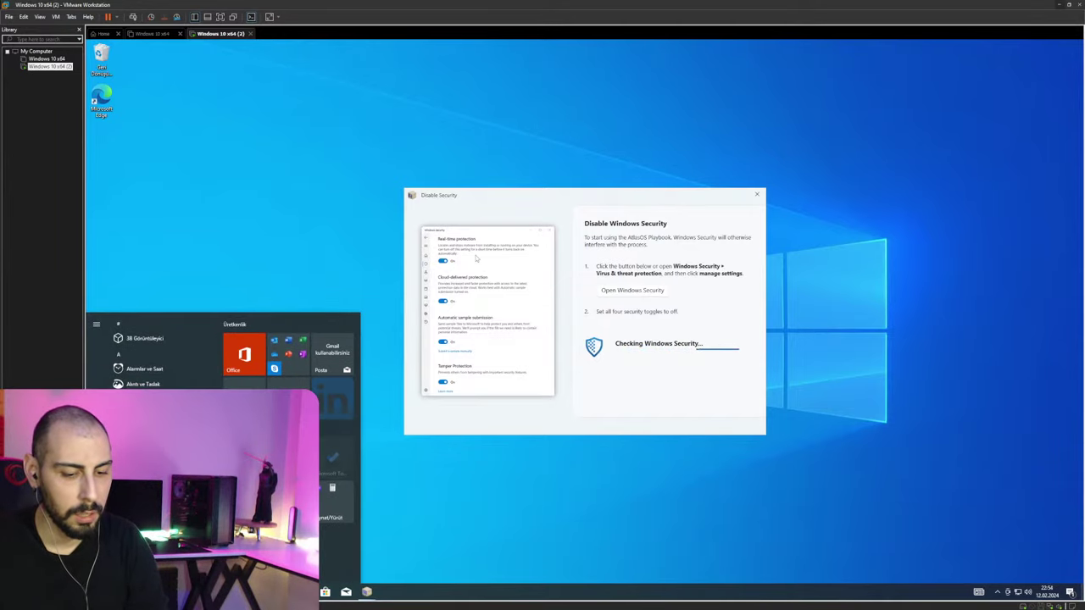
pyautogui.write('rea')
pyautogui.press('BackSpace')
pyautogui.press('BackSpace')
pyautogui.press('BackSpace')
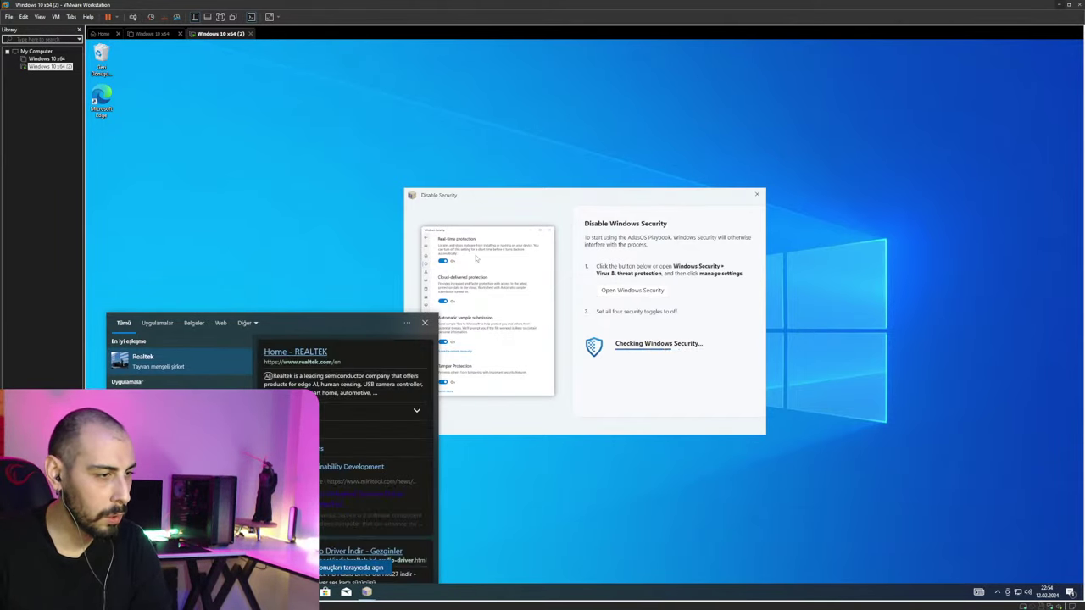
pyautogui.write('vi')
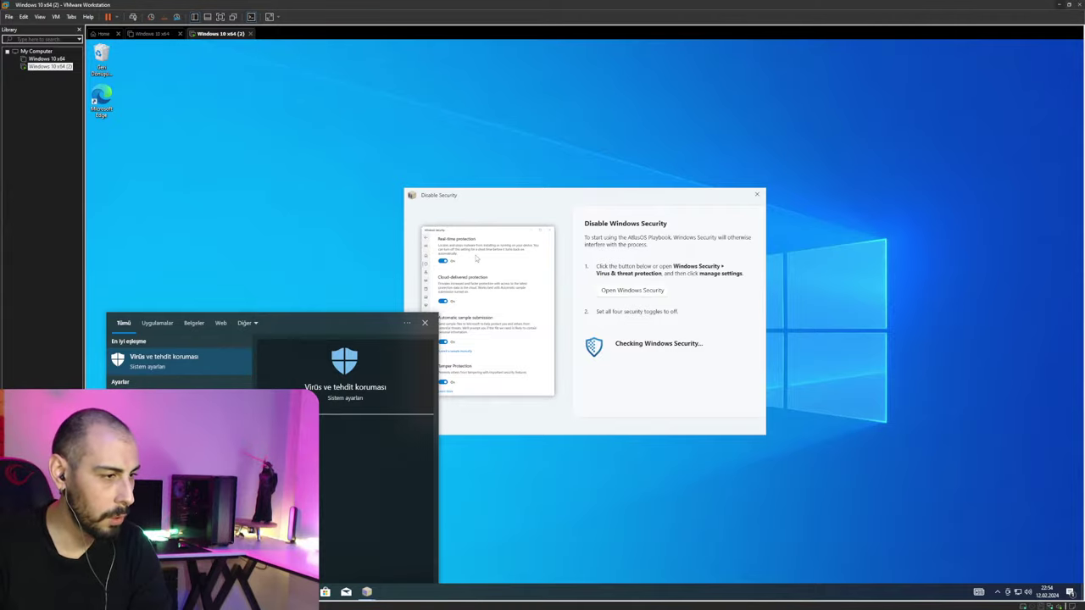
pyautogui.press('Return')
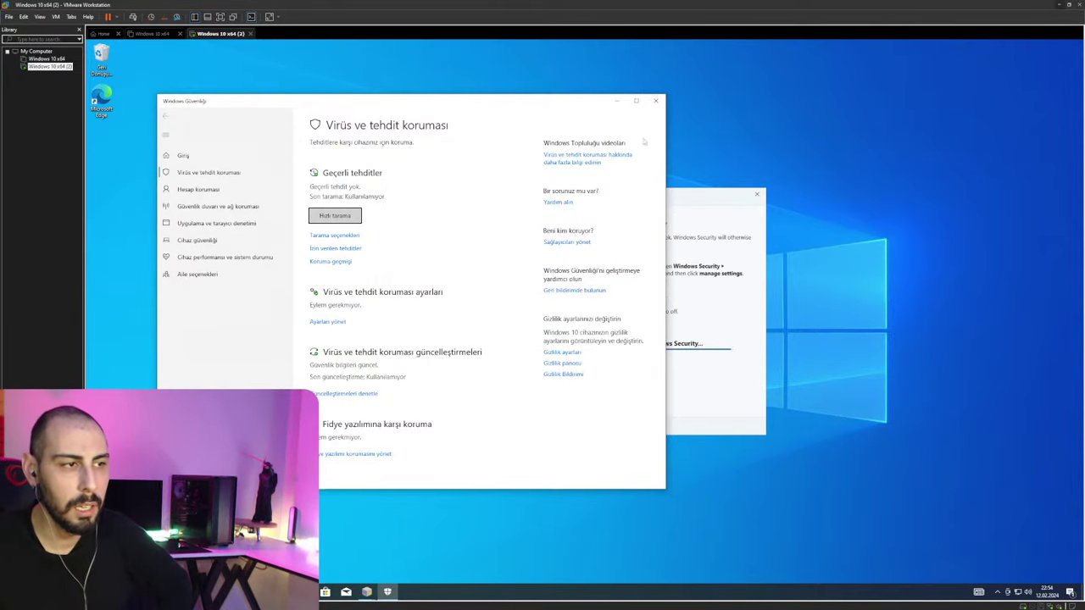
# Move the Windows Security window beside the wizard's instructions, view the scan options and return to the virus and threat protection page.
pyautogui.moveTo(771, 148); pyautogui.dragTo(906, 161)
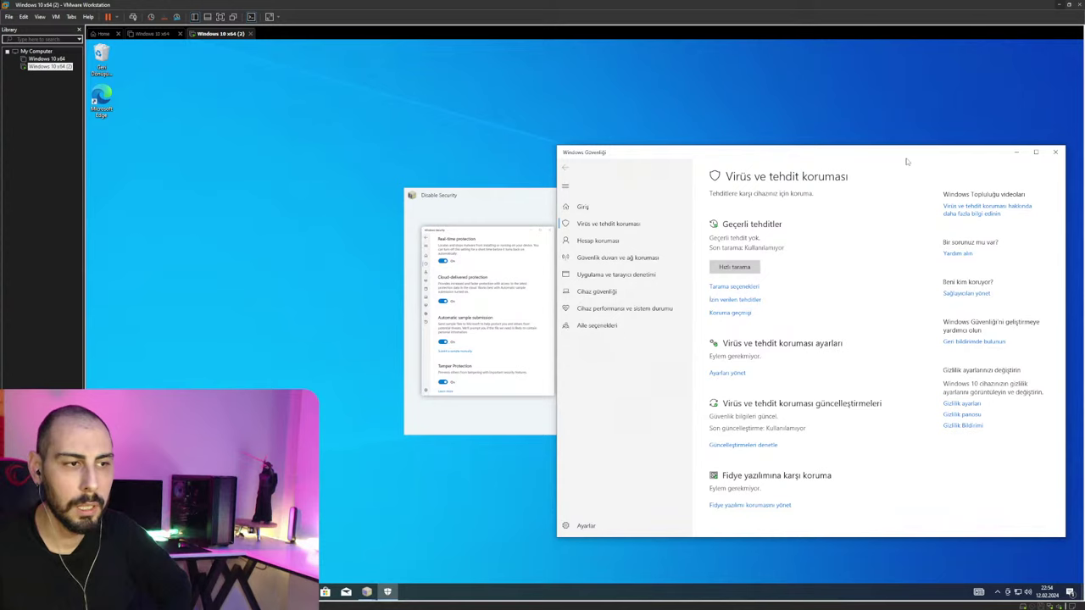
pyautogui.click(750, 287)
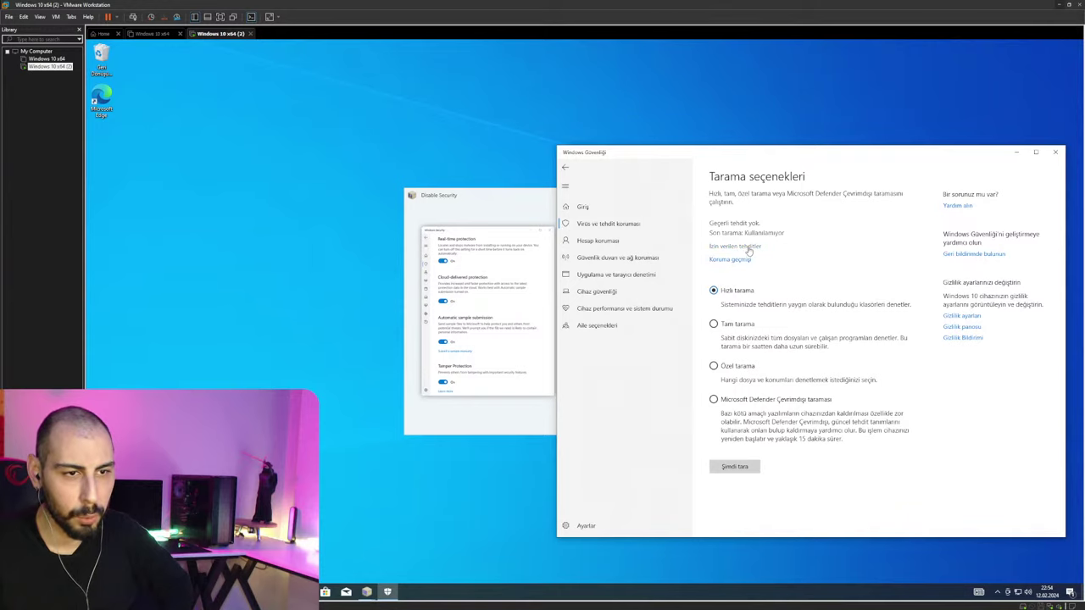
pyautogui.click(565, 167)
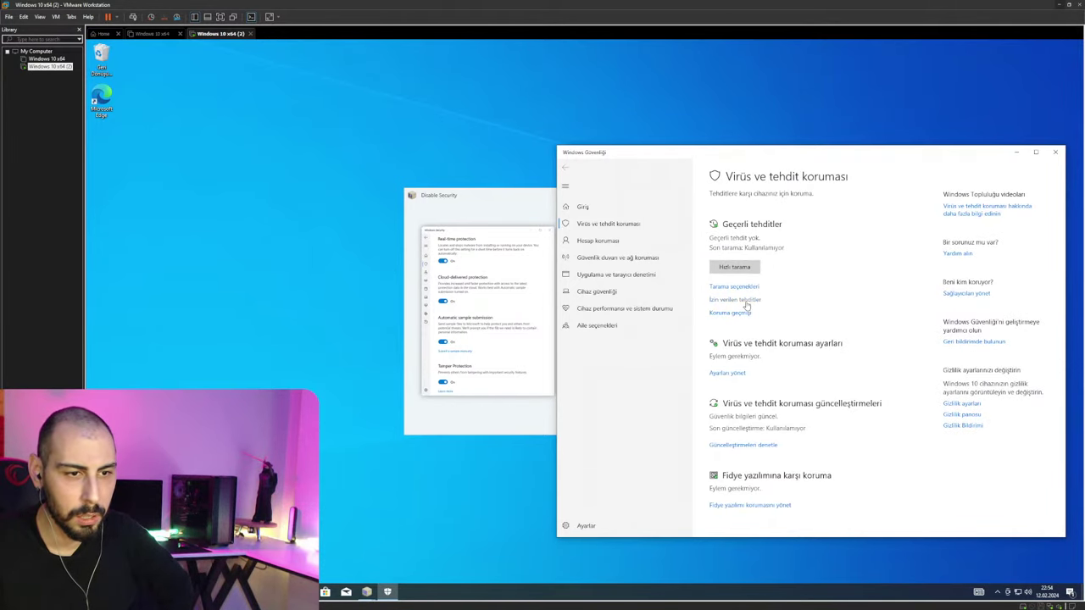
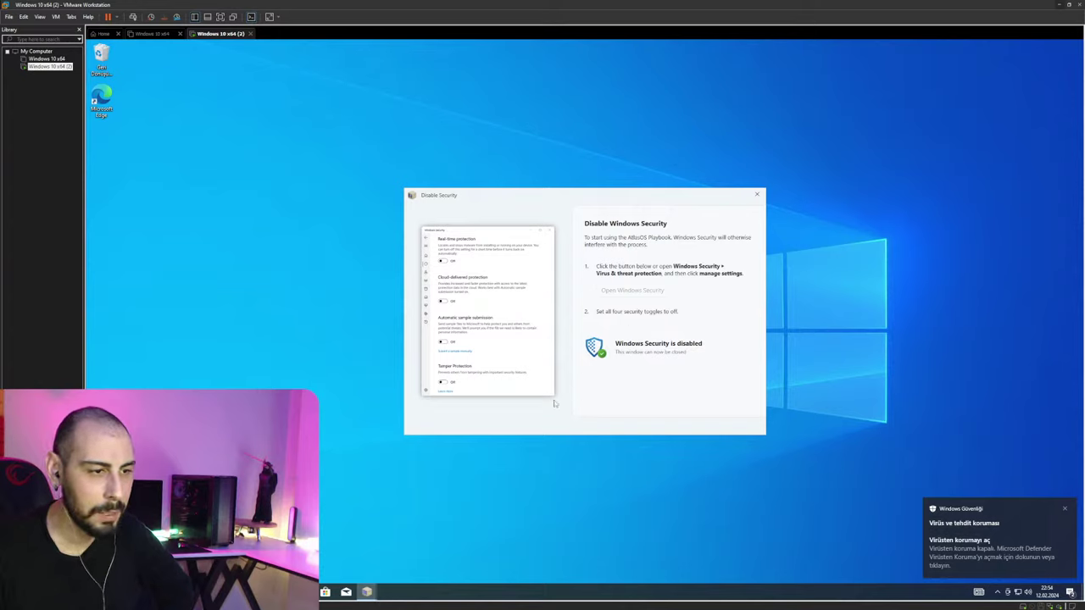
# Close the Disable Security window and continue the AtlasOS Playbook v0.3.2 to its Windows build and activation verification.
pyautogui.click(757, 194)
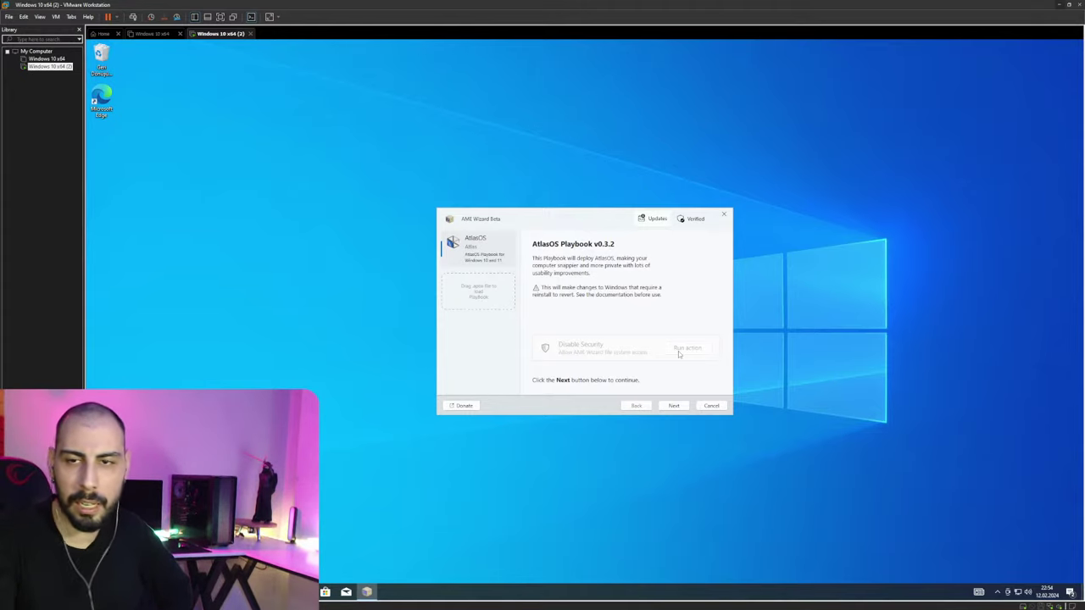
pyautogui.click(675, 405)
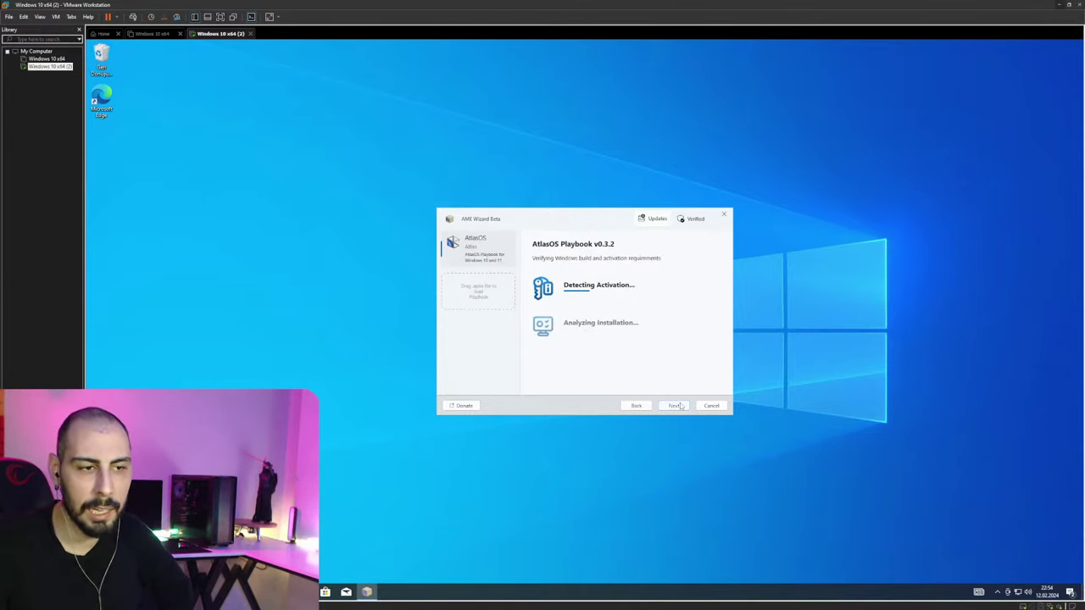
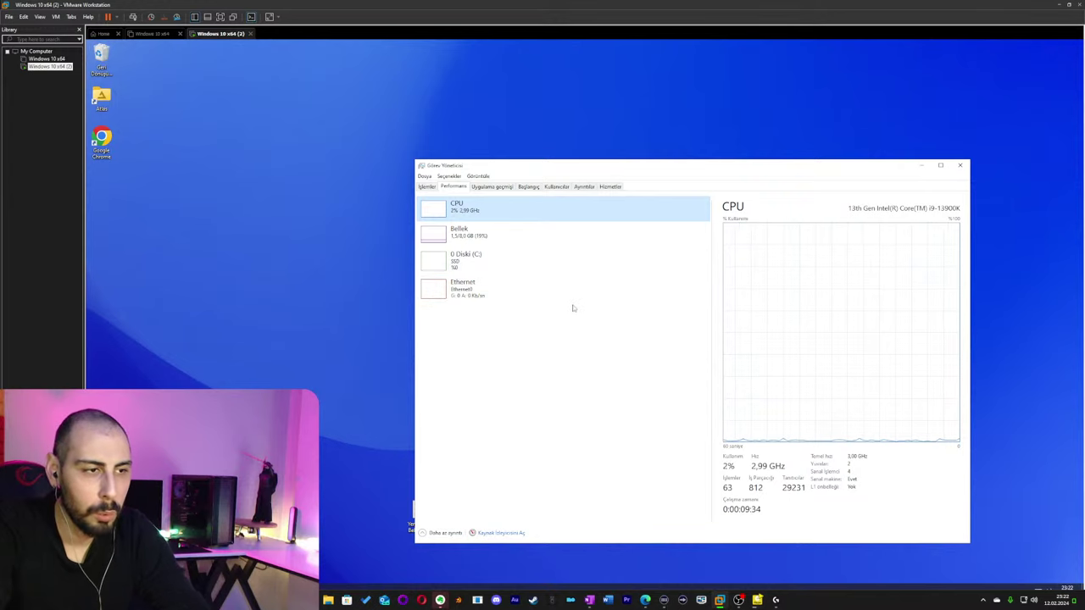
# Examine the performance of disk 0 (C:) and the list of running processes in Task Manager.
pyautogui.click(501, 275)
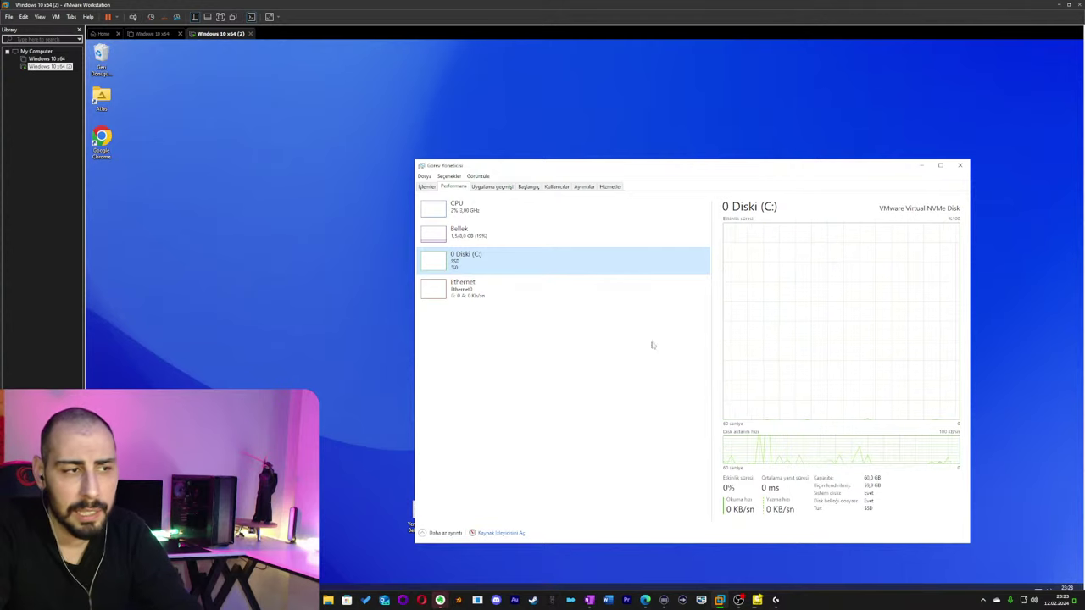
pyautogui.click(427, 187)
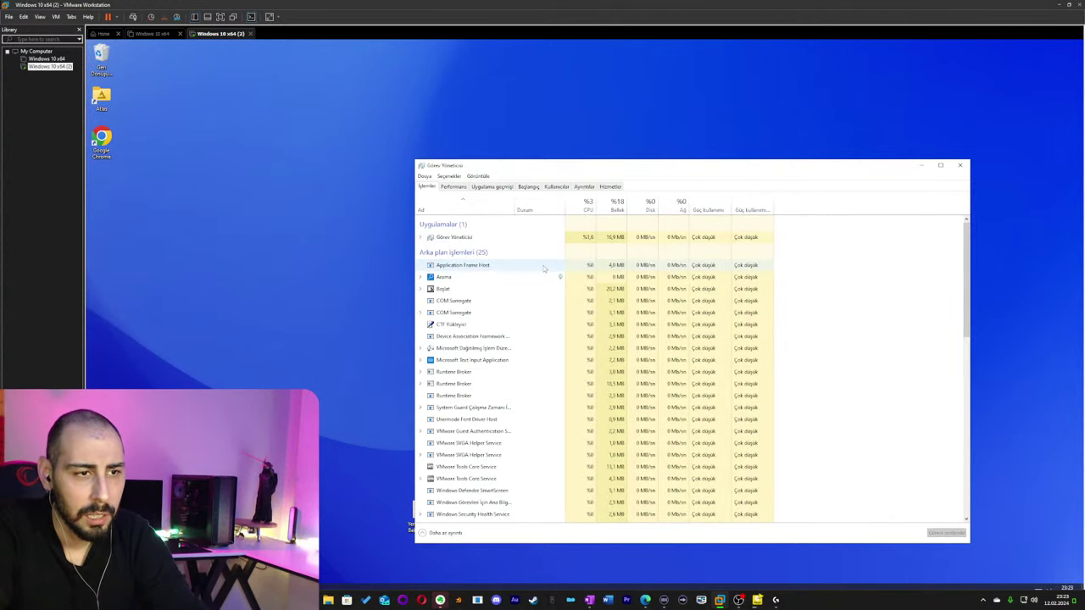
pyautogui.moveTo(959, 276); pyautogui.dragTo(928, 201)
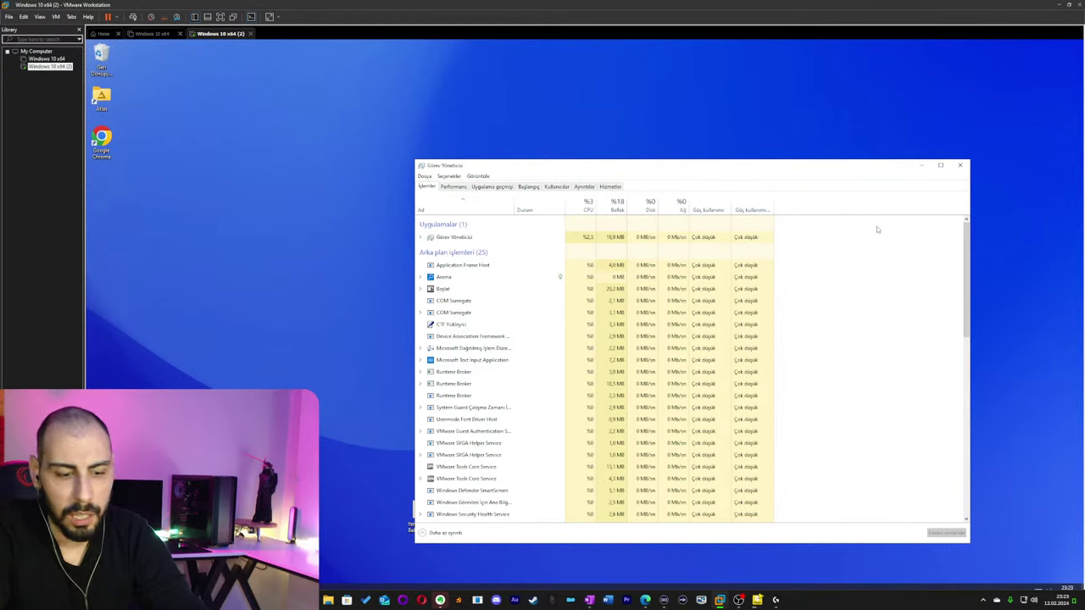
pyautogui.click(356, 318)
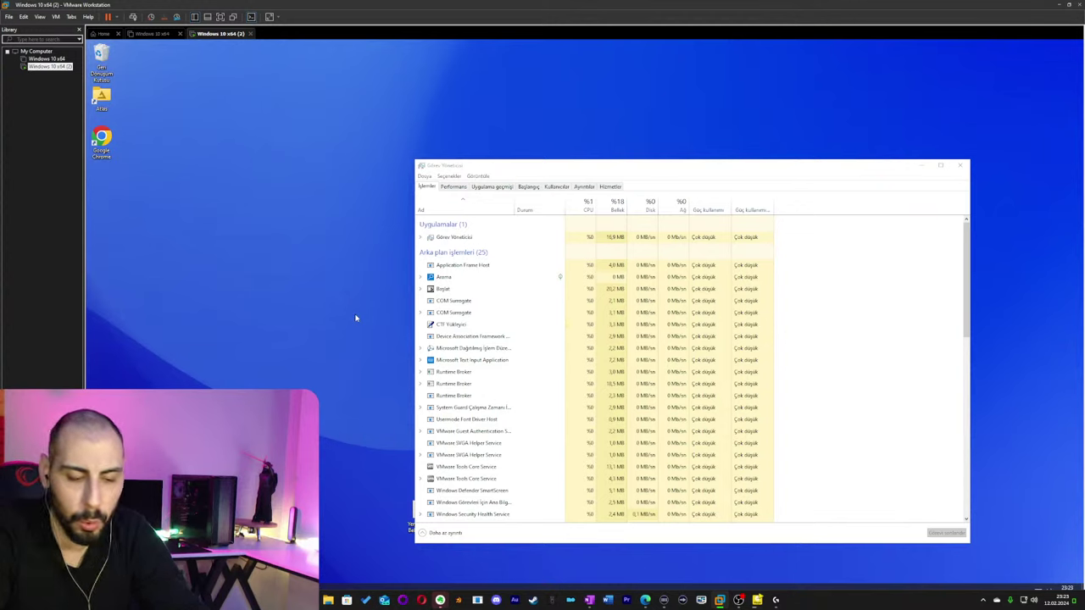
# Open Computer Management, move and enlarge its window, and widen the console tree pane.
pyautogui.press('super+x')
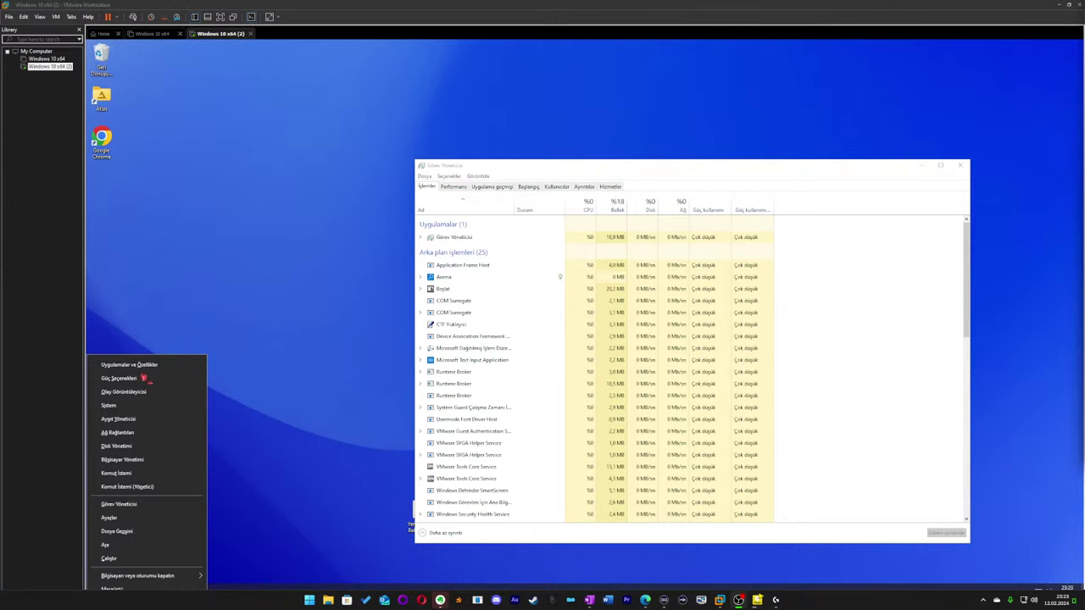
pyautogui.click(143, 459)
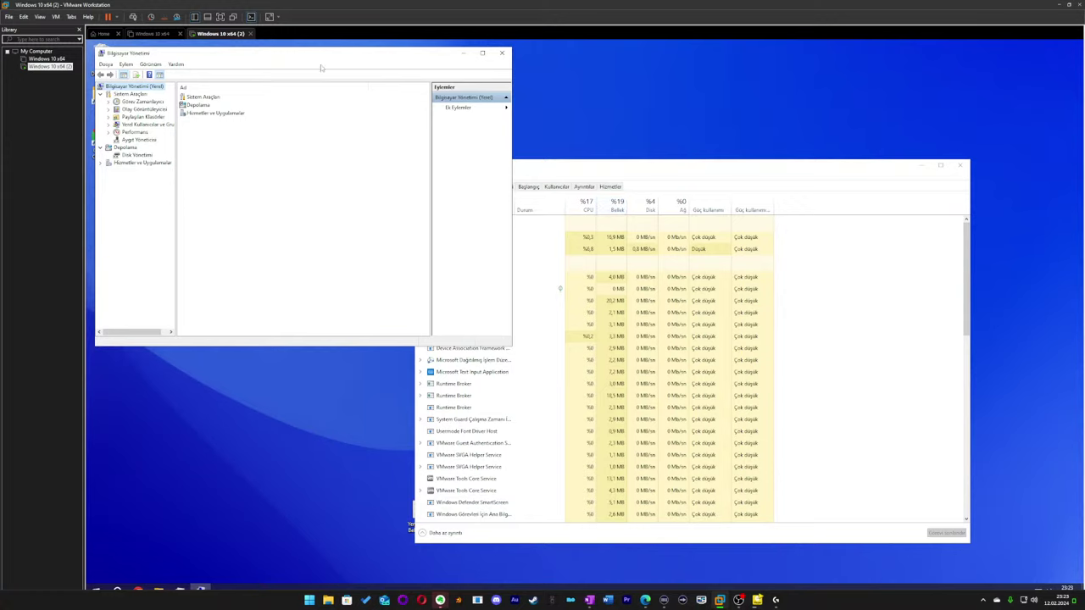
pyautogui.moveTo(308, 55); pyautogui.dragTo(642, 138)
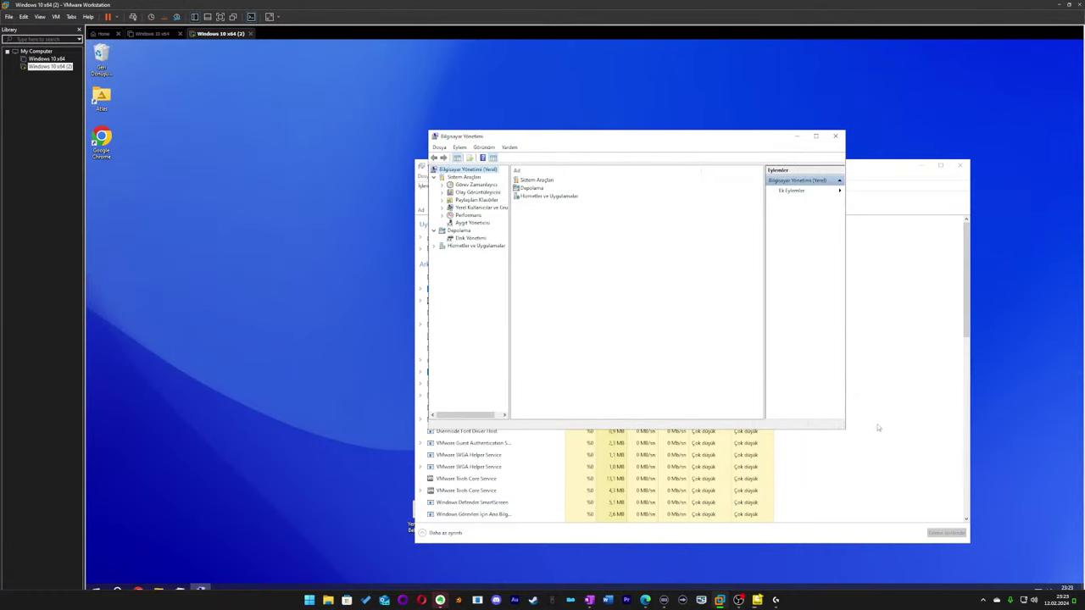
pyautogui.moveTo(846, 431); pyautogui.dragTo(1083, 578)
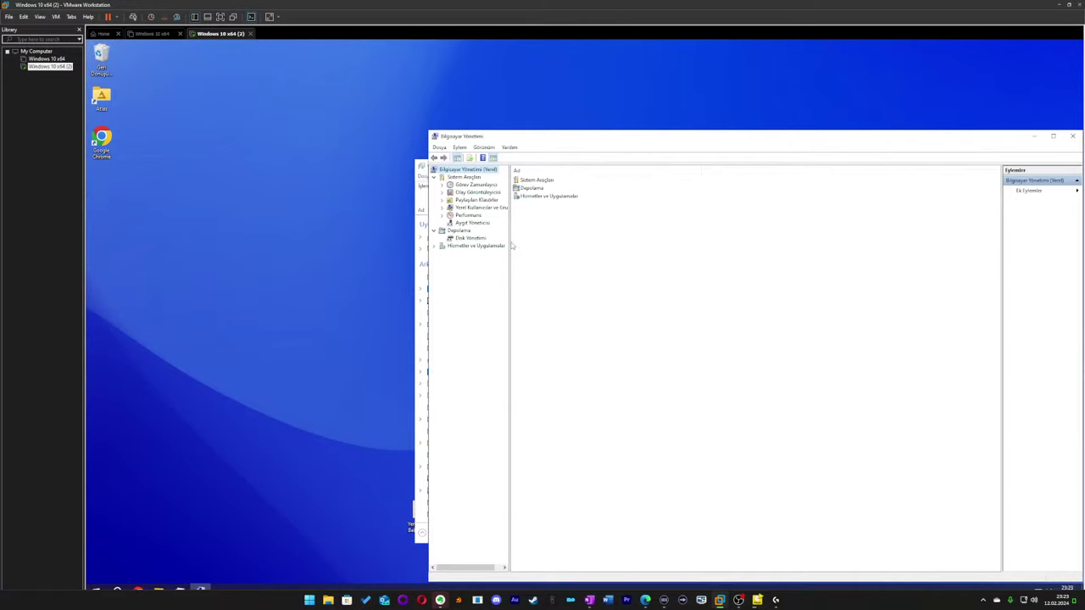
pyautogui.moveTo(509, 242); pyautogui.dragTo(662, 258)
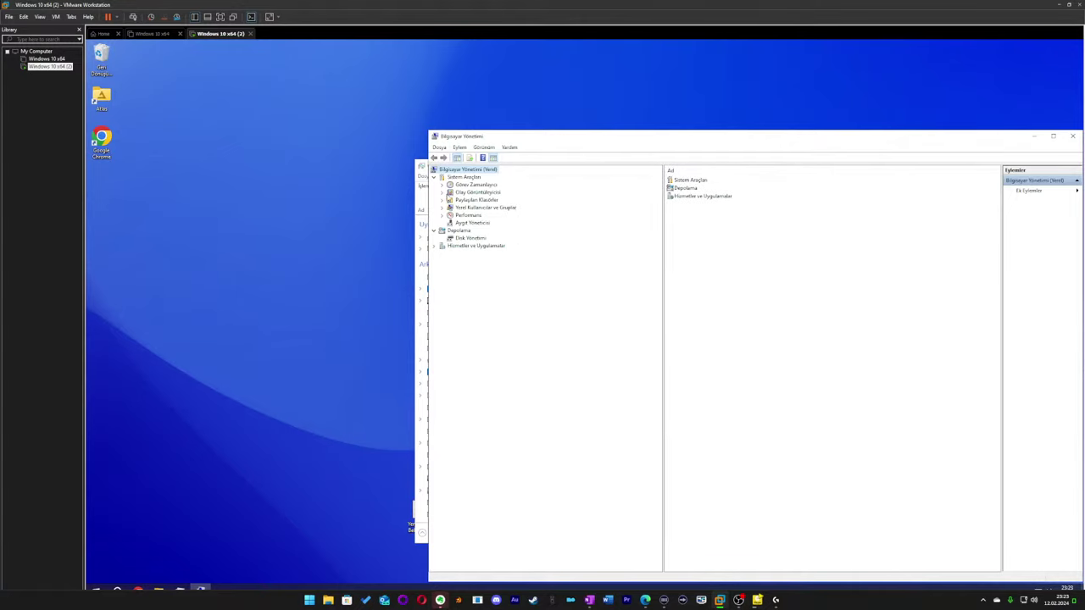
# View the local users and groups, and display the Services list under Services and Applications.
pyautogui.click(441, 207)
pyautogui.click(472, 215)
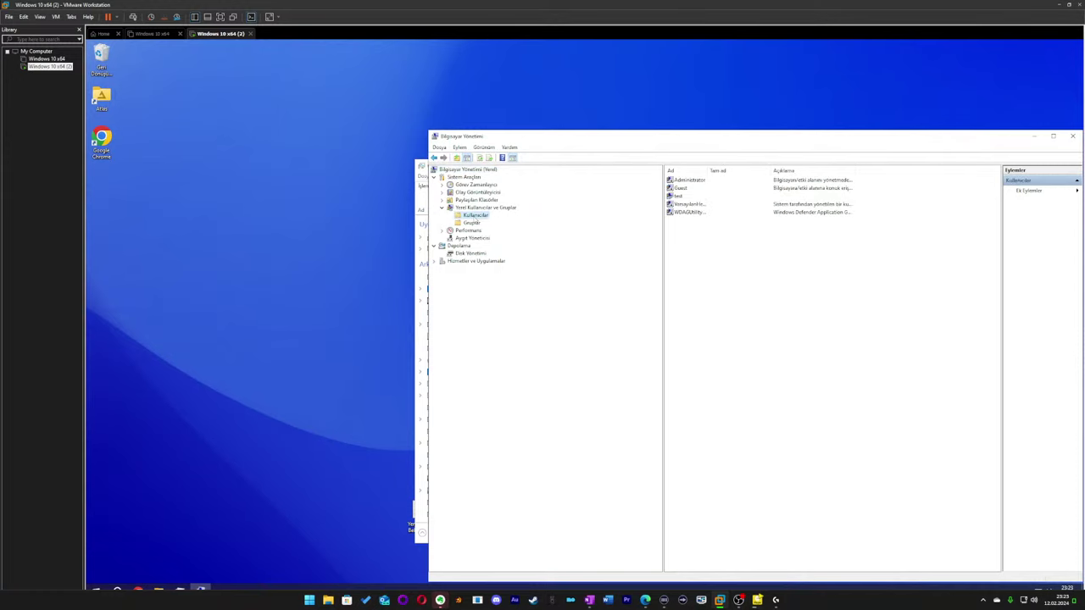
pyautogui.click(471, 222)
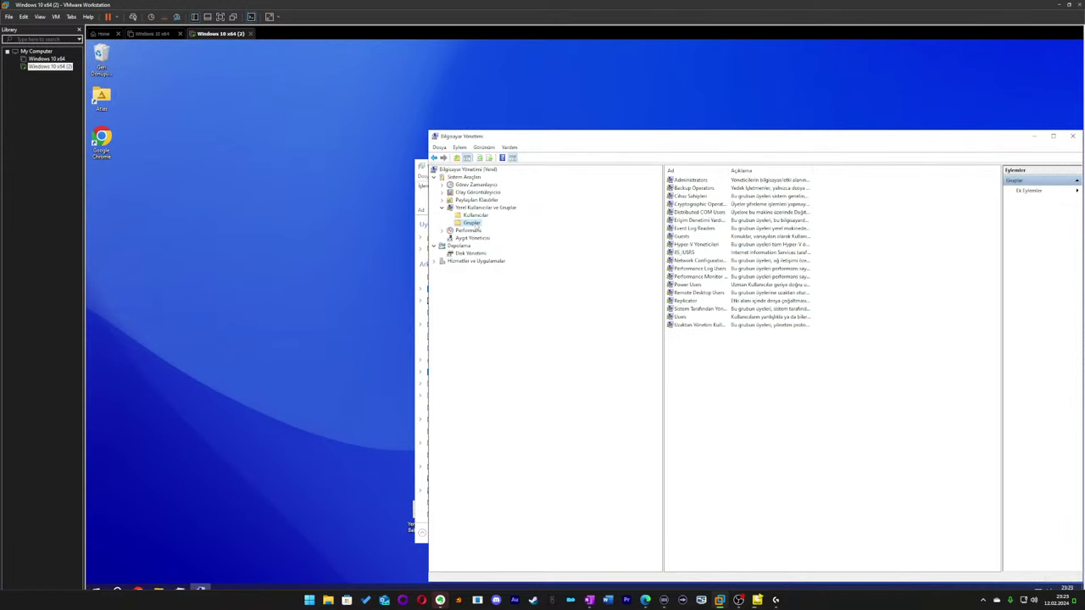
pyautogui.click(476, 261)
pyautogui.click(437, 261)
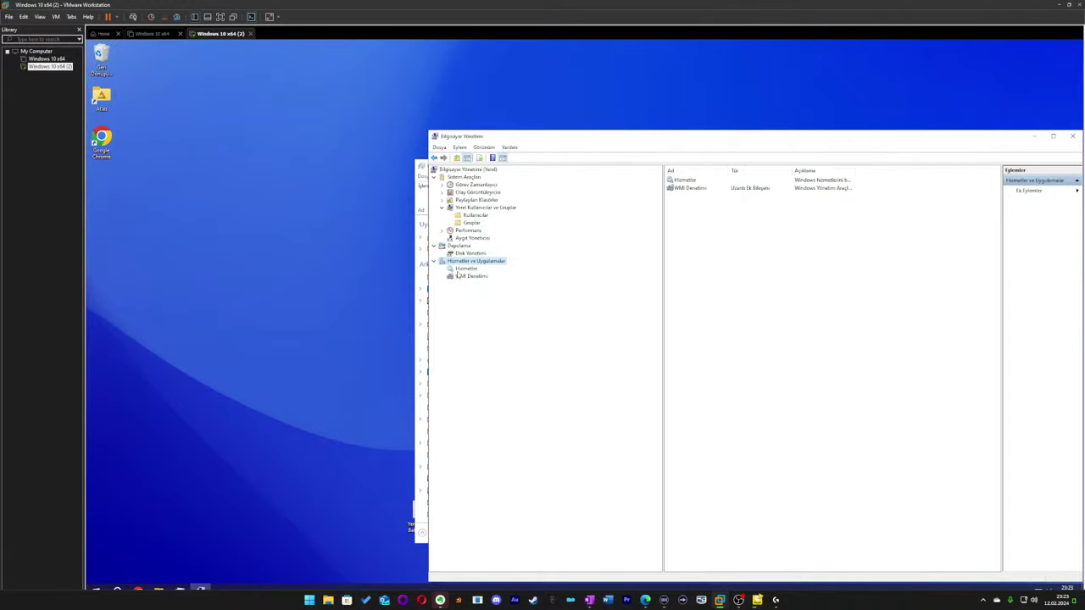
pyautogui.click(463, 269)
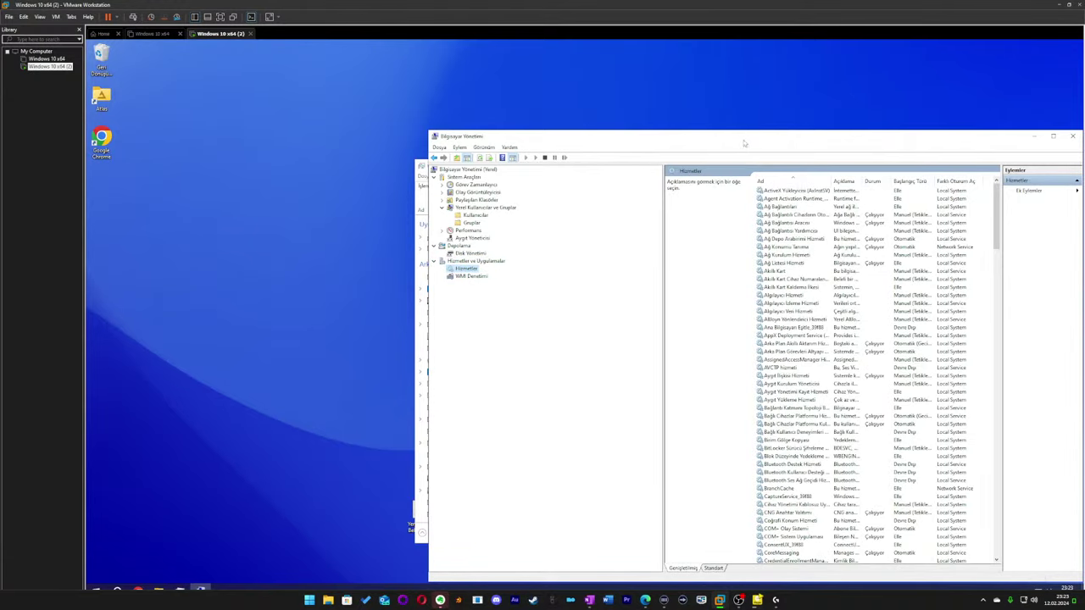
# Reposition and widen the Computer Management window, widen the status and description columns, and sort the services by description.
pyautogui.moveTo(744, 142); pyautogui.dragTo(492, 107)
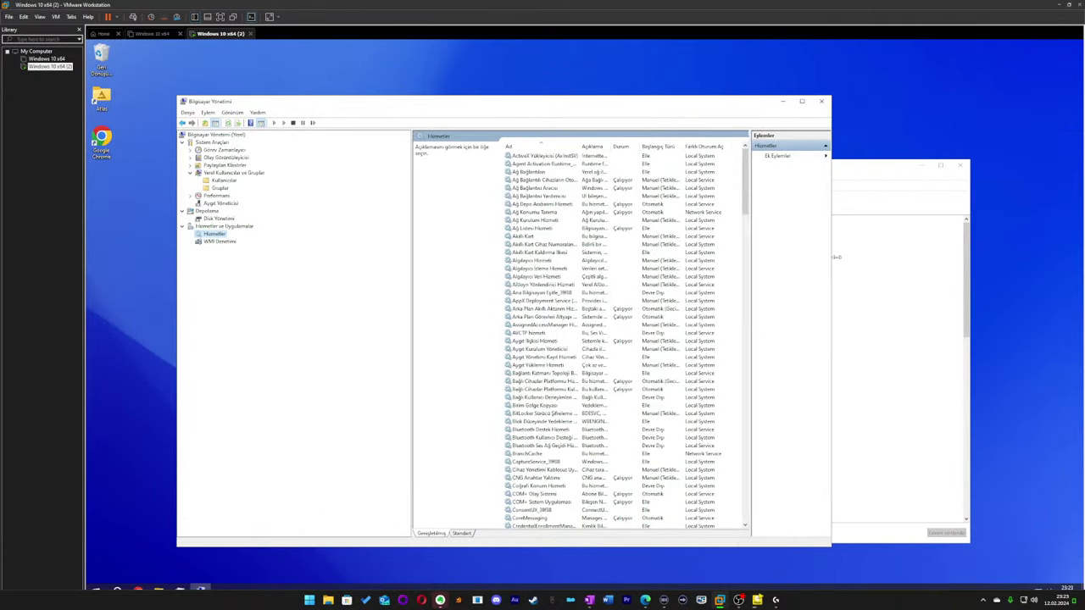
pyautogui.moveTo(836, 256); pyautogui.dragTo(1007, 256)
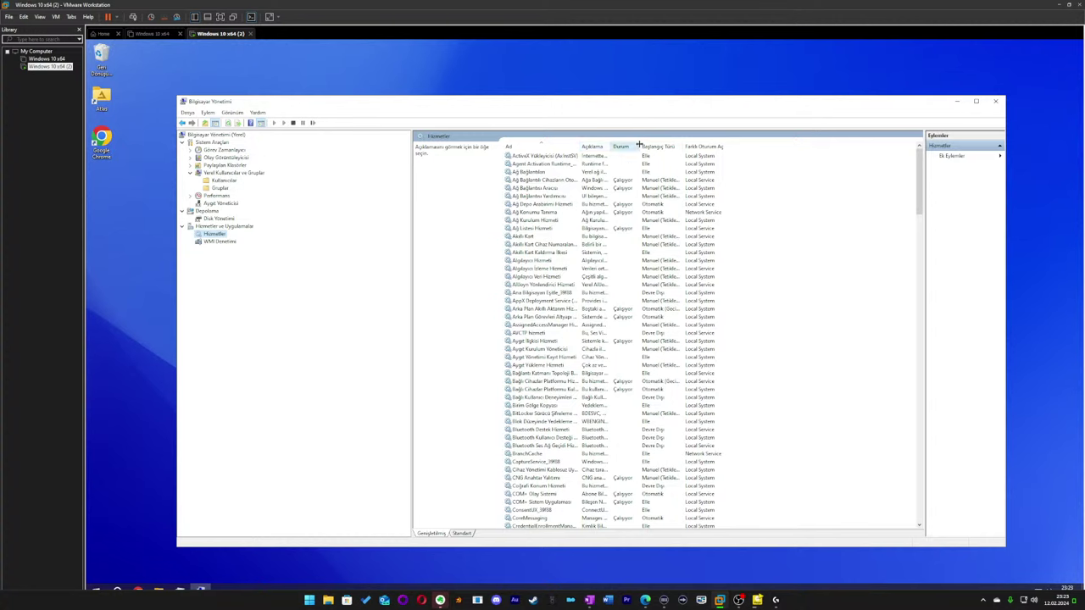
pyautogui.moveTo(638, 145); pyautogui.dragTo(682, 146)
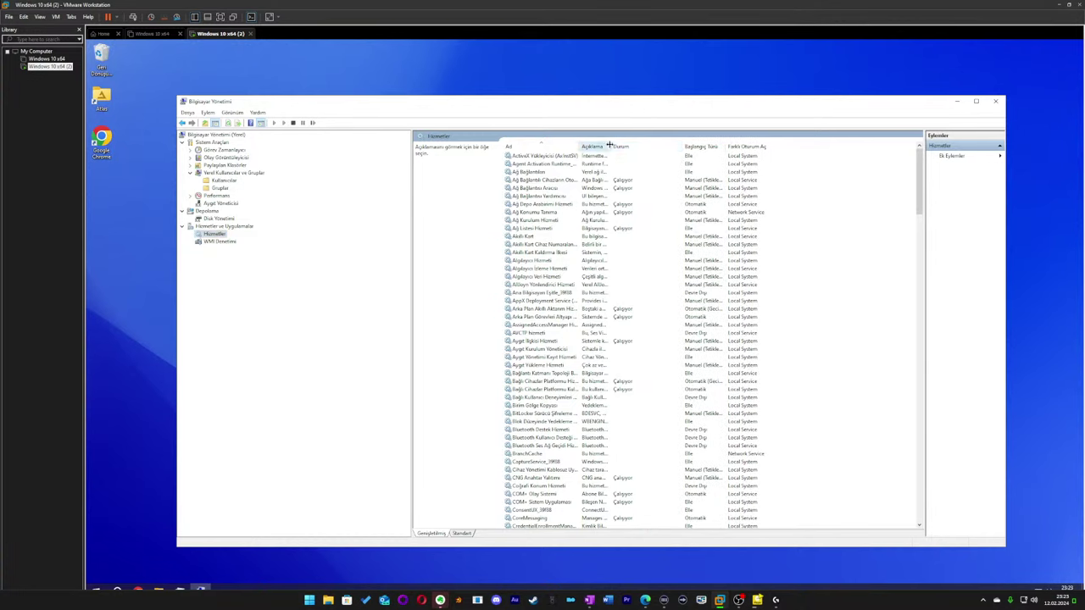
pyautogui.moveTo(608, 146); pyautogui.dragTo(737, 146)
pyautogui.click(637, 147)
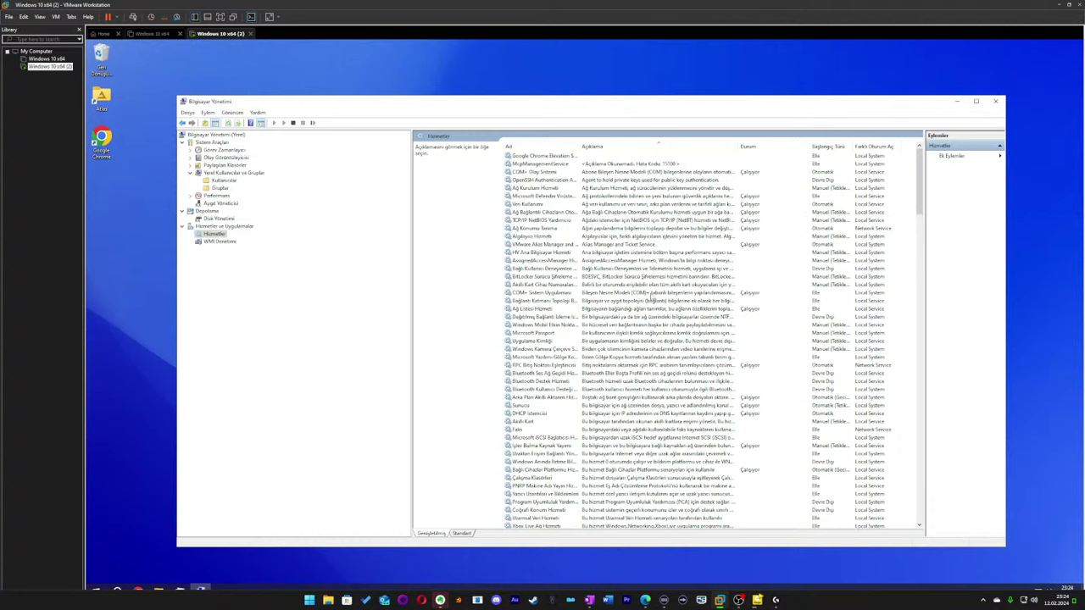
# Look through the services list and open the properties of the Touch Keyboard and Handwriting Panel service.
pyautogui.scroll(-4, 644, 229)
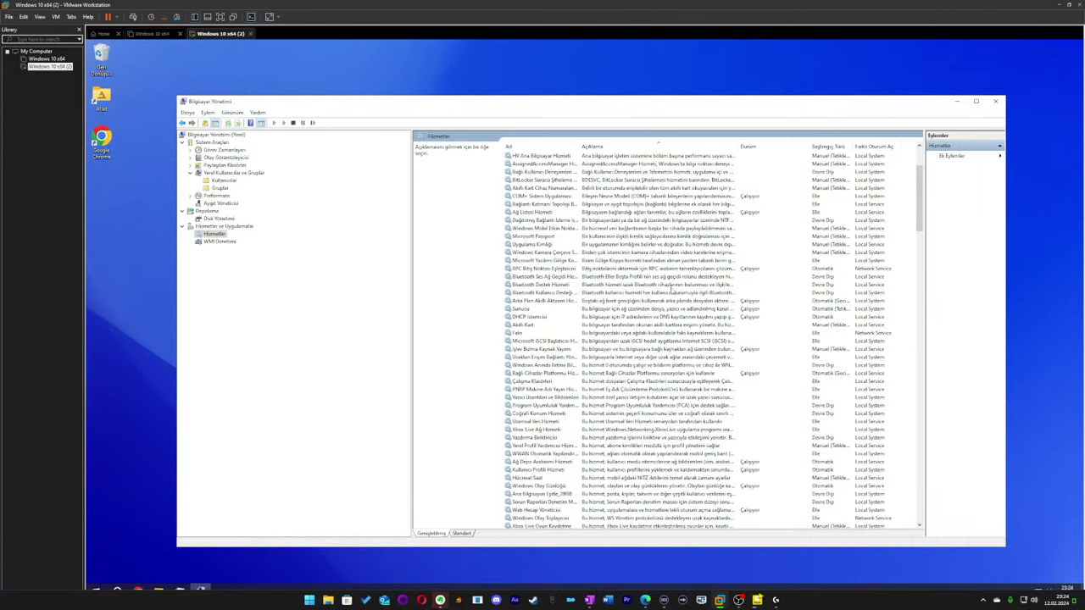
pyautogui.scroll(-10, 670, 292)
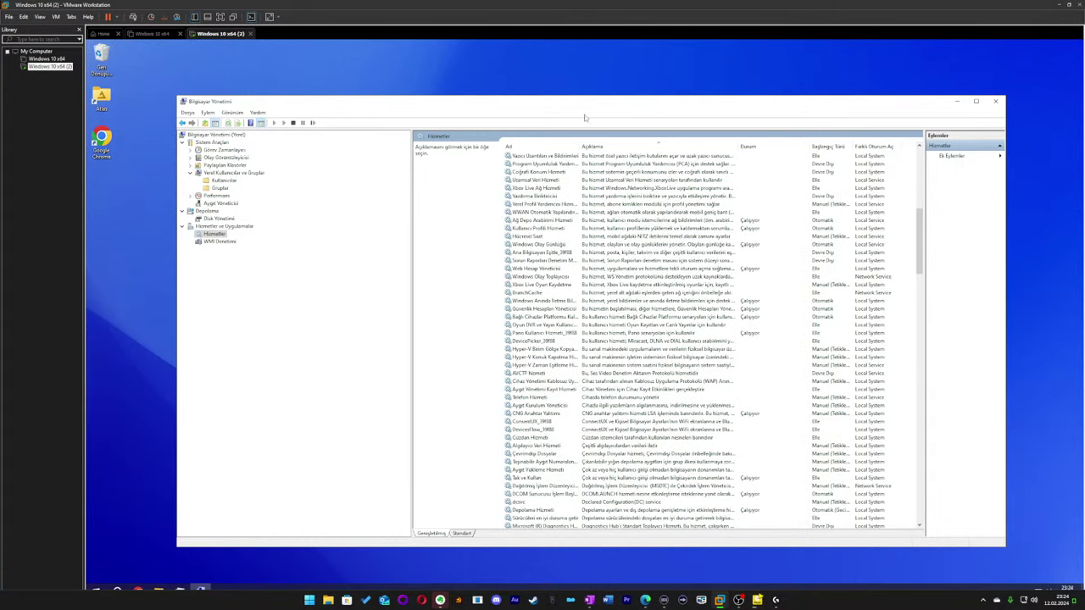
pyautogui.scroll(3, 678, 169)
pyautogui.moveTo(920, 216); pyautogui.dragTo(917, 386)
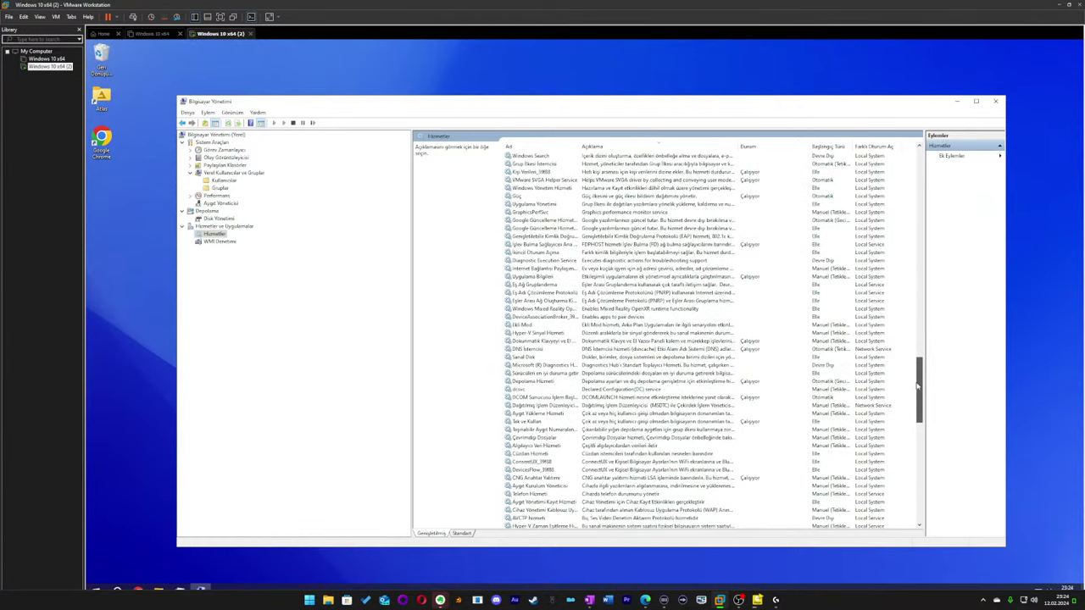
pyautogui.click(563, 341)
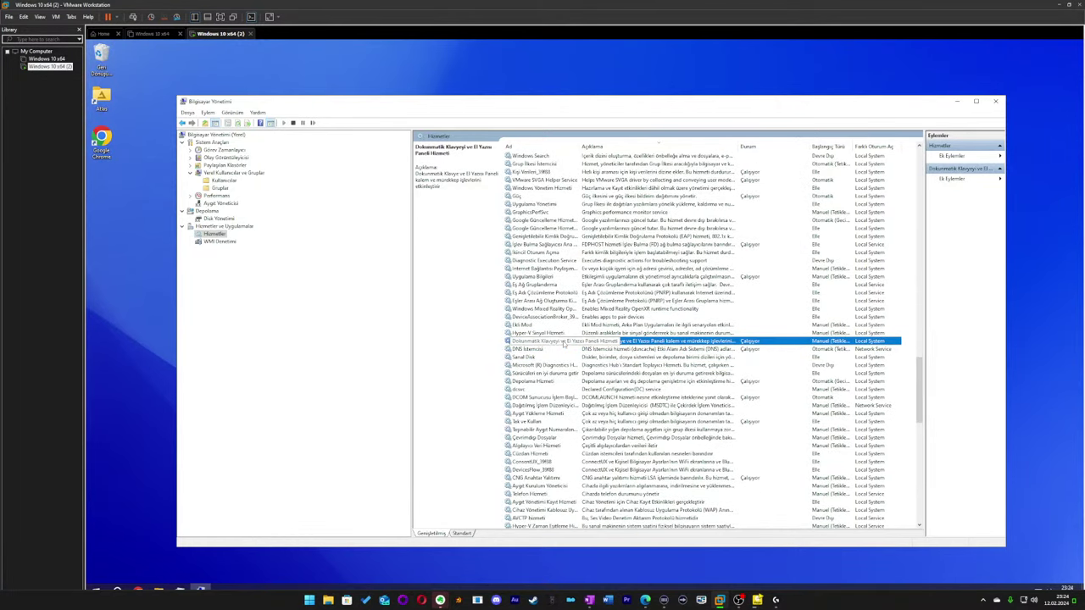
pyautogui.rightClick(563, 342)
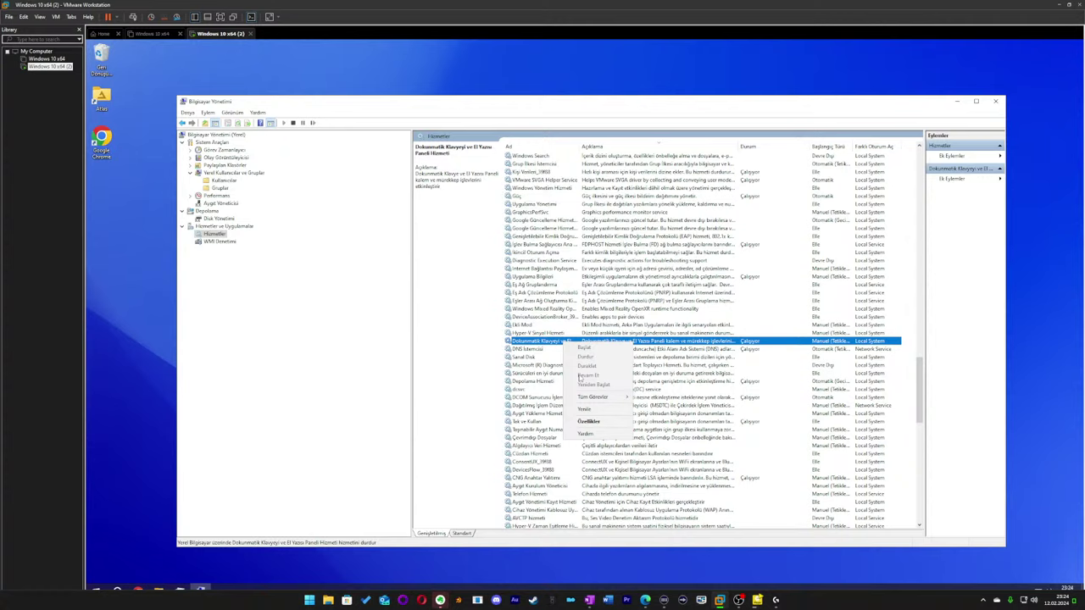
pyautogui.click(610, 421)
pyautogui.click(634, 318)
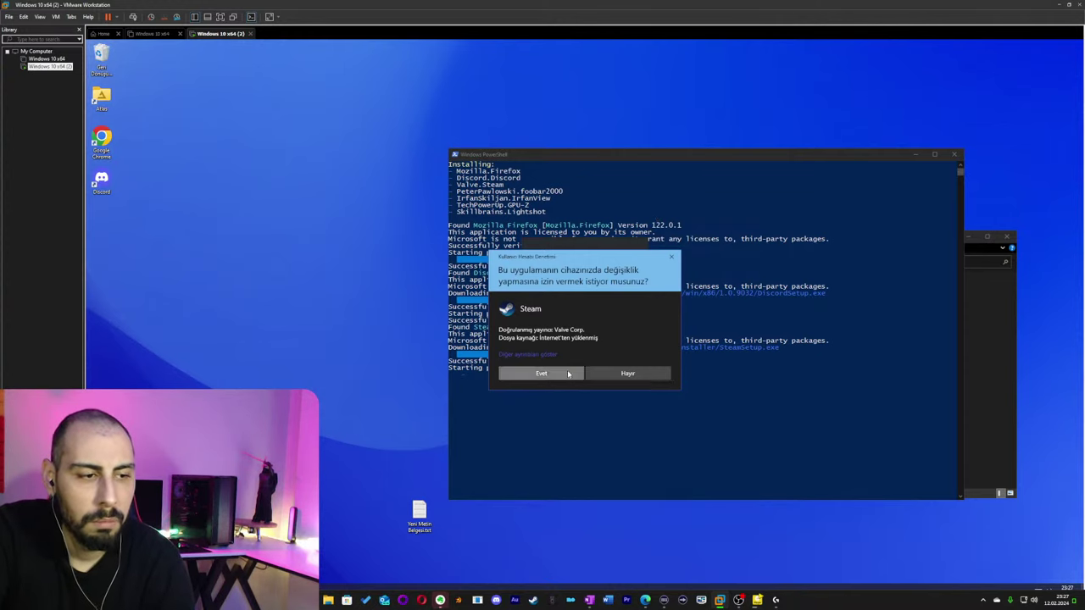
# Allow the Steam and foobar2000 installers to make changes to the device, dismiss the app chooser, and close the Discord window.
pyautogui.click(540, 373)
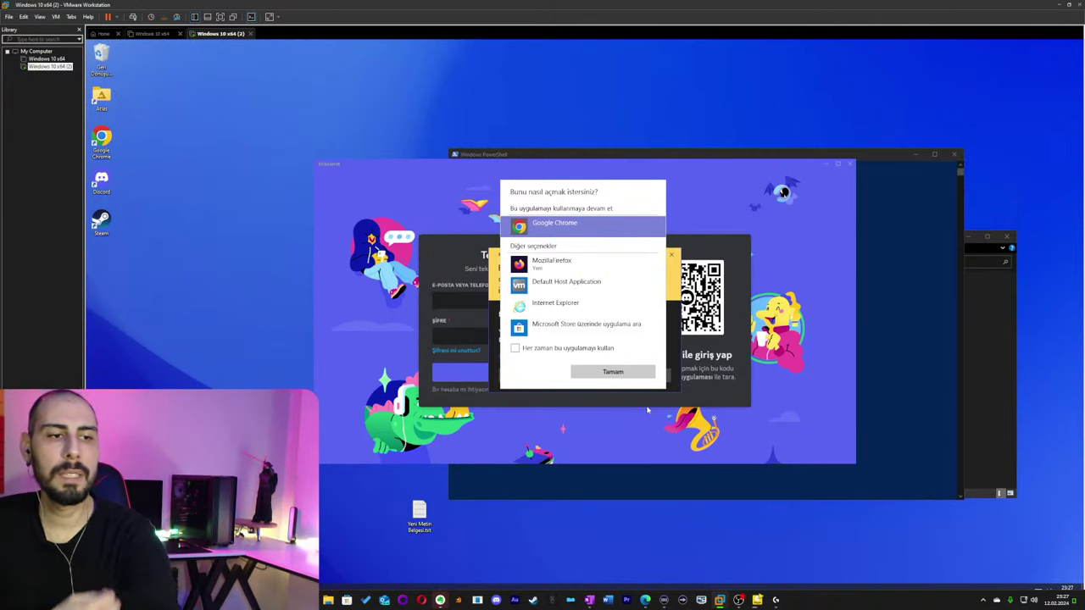
pyautogui.click(773, 340)
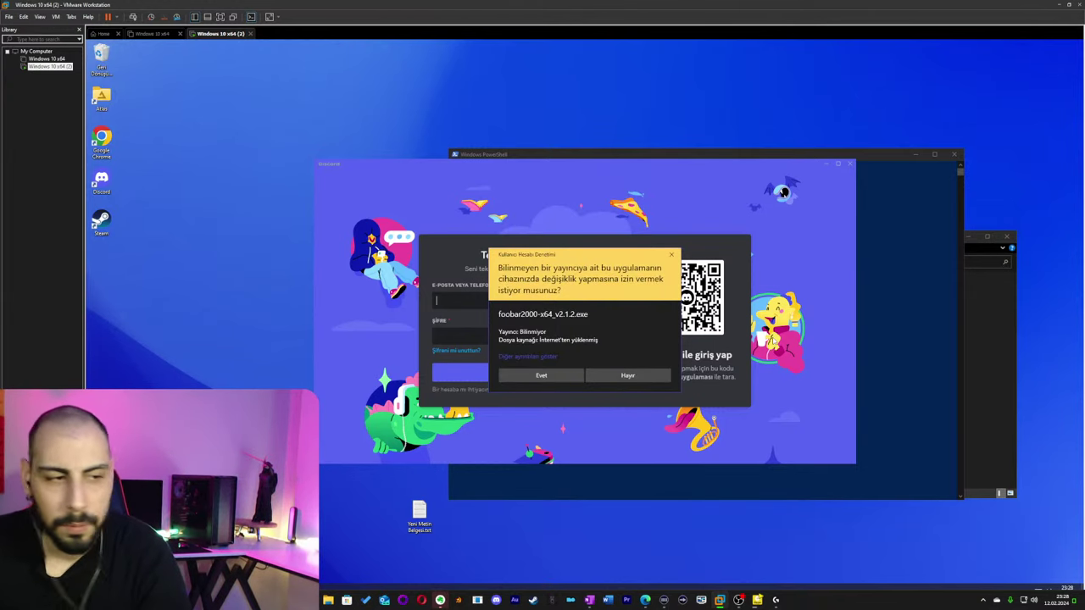
pyautogui.click(539, 378)
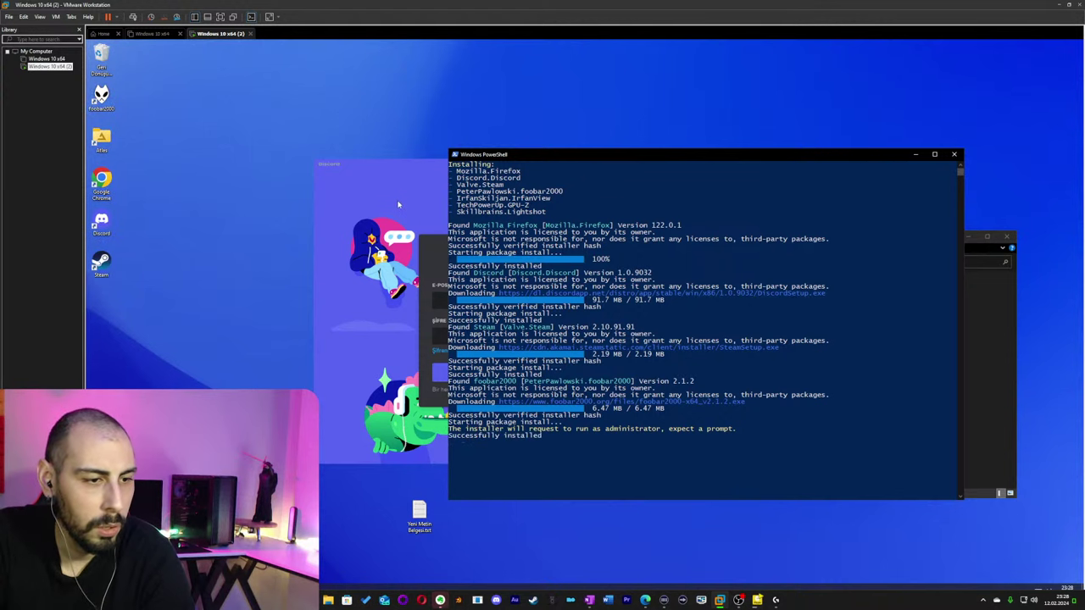
pyautogui.click(850, 164)
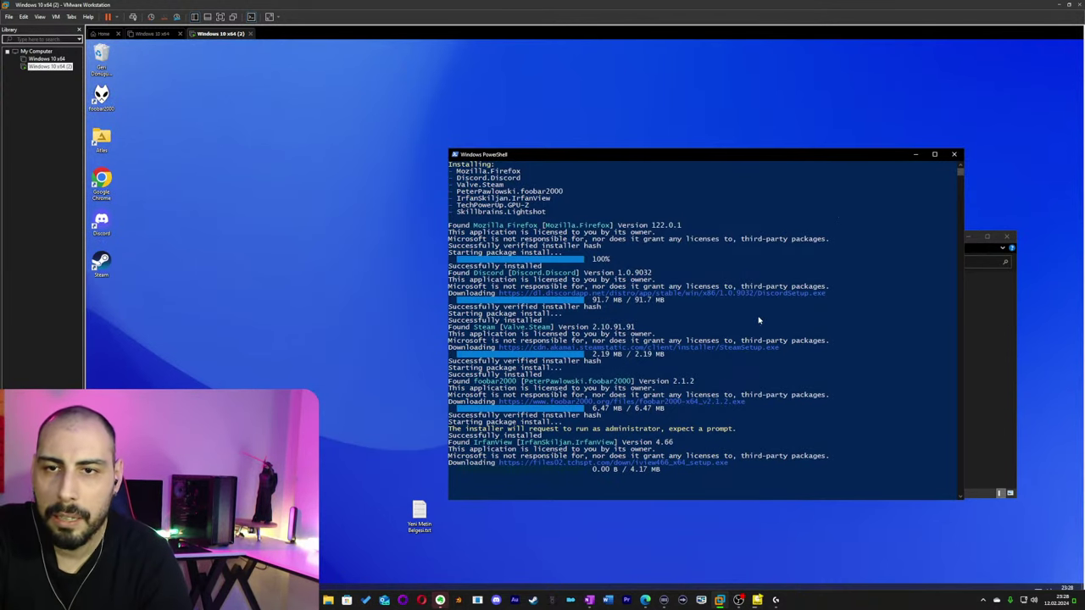
pyautogui.click(627, 376)
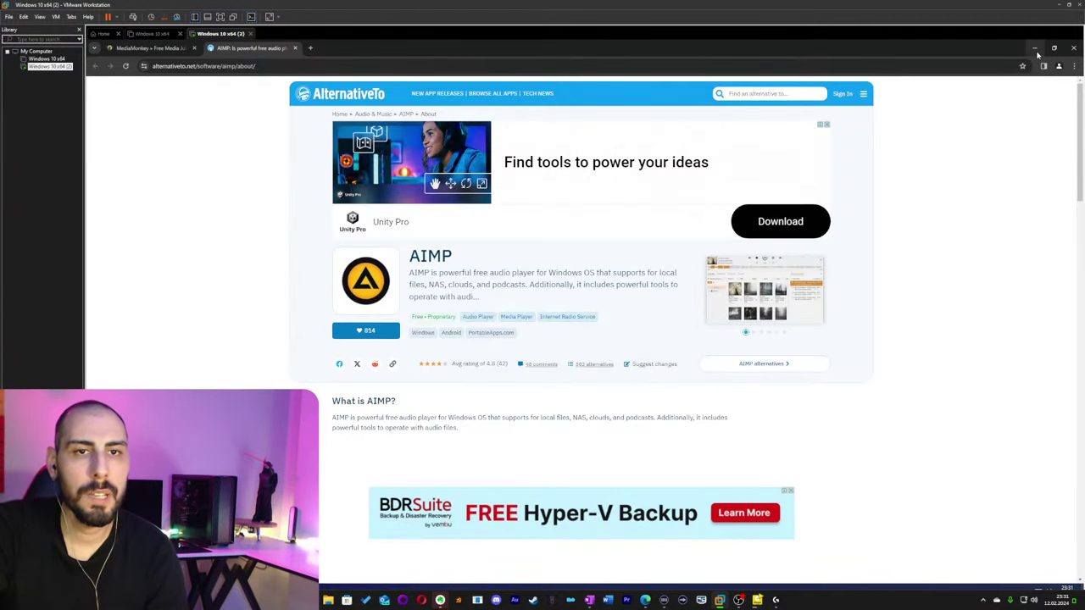
# Minimize the browser and look through drive C and the quick access folders in File Explorer, returning to This PC.
pyautogui.click(1035, 48)
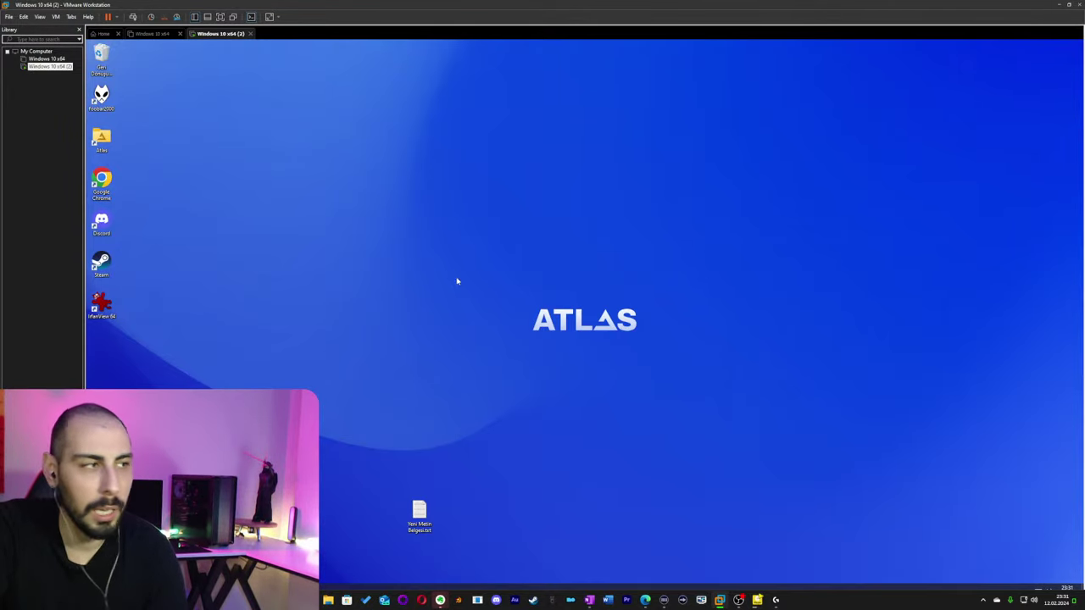
pyautogui.doubleClick(106, 138)
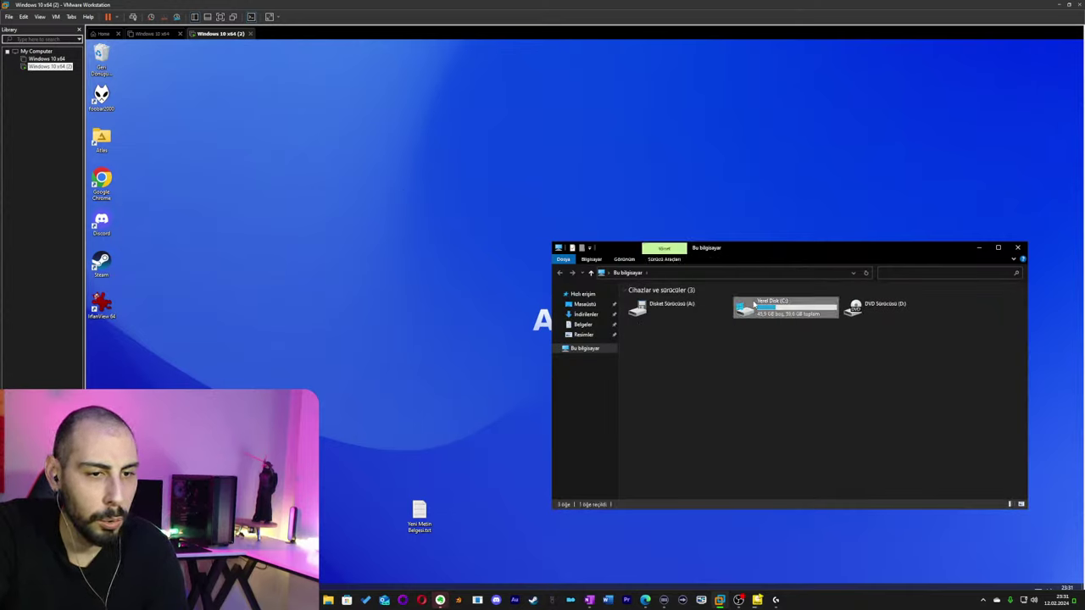
pyautogui.doubleClick(731, 302)
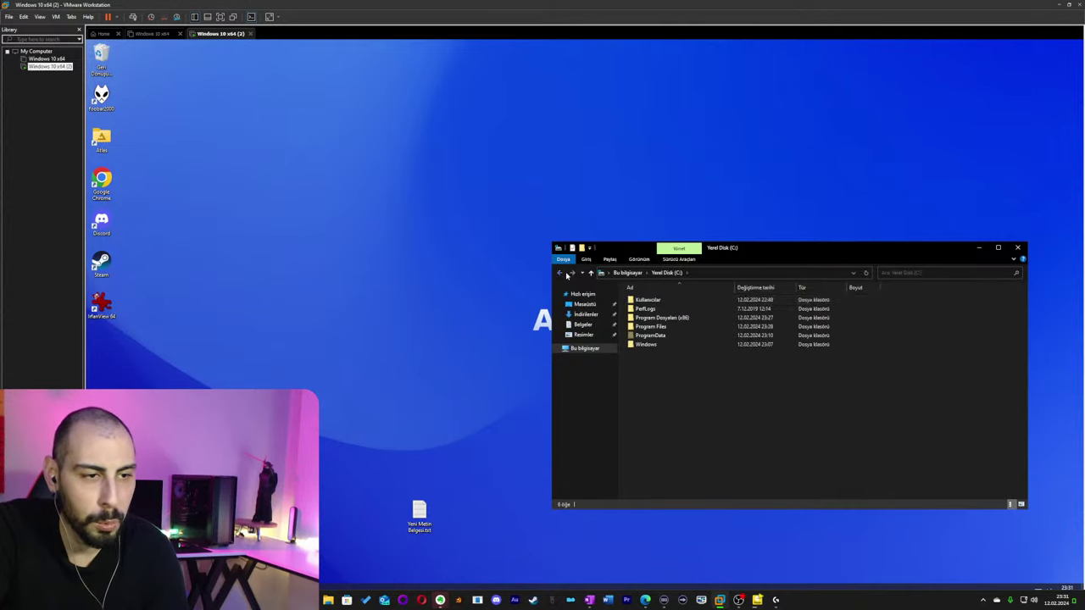
pyautogui.hotkey('alt', 'Left')
pyautogui.click(671, 313)
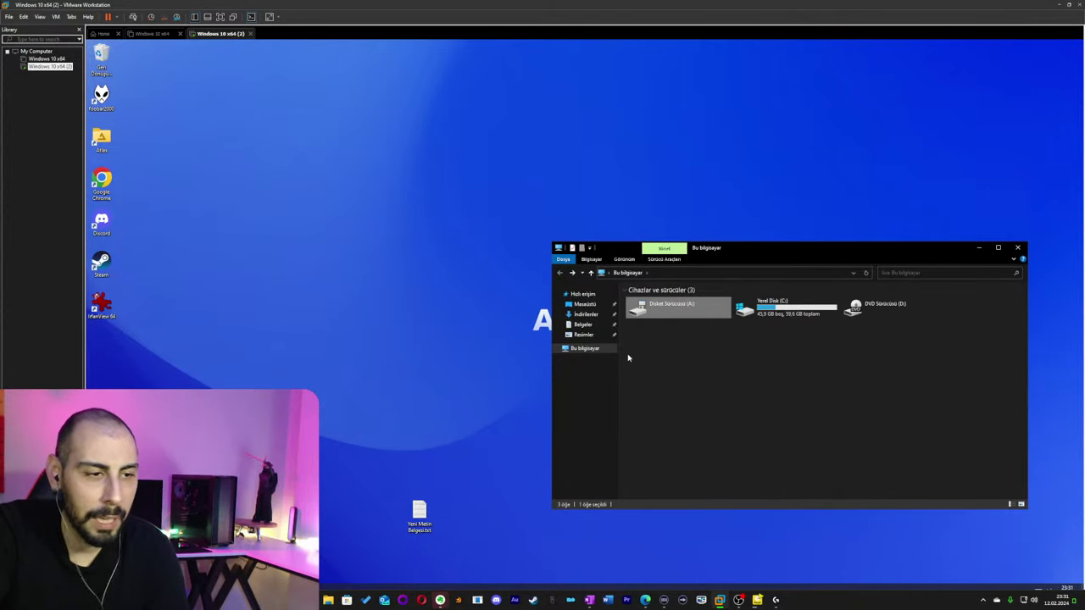
pyautogui.click(584, 325)
pyautogui.click(586, 314)
pyautogui.click(584, 334)
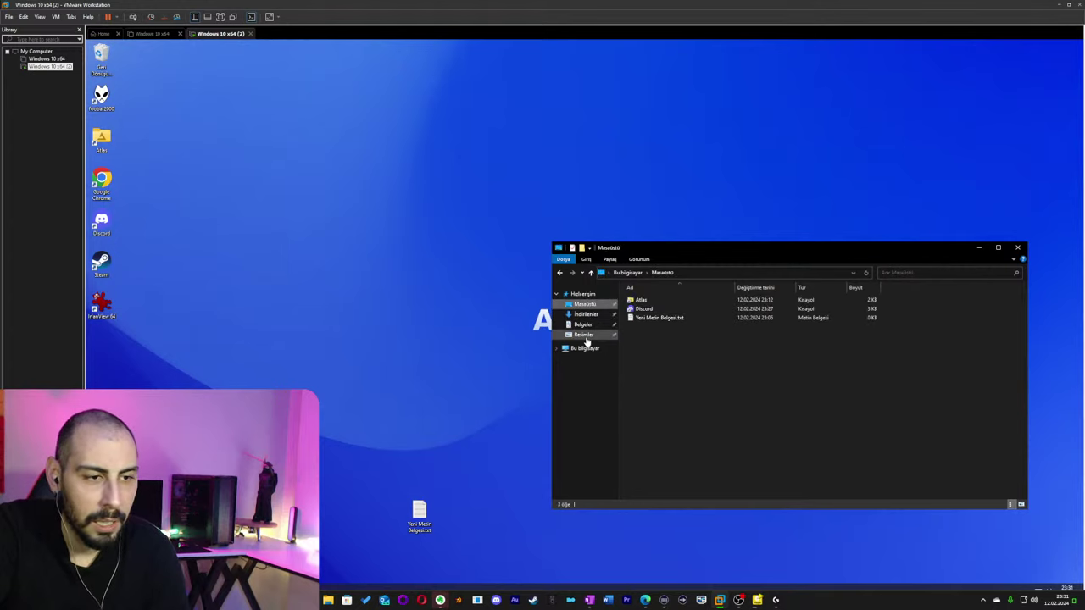
pyautogui.click(585, 348)
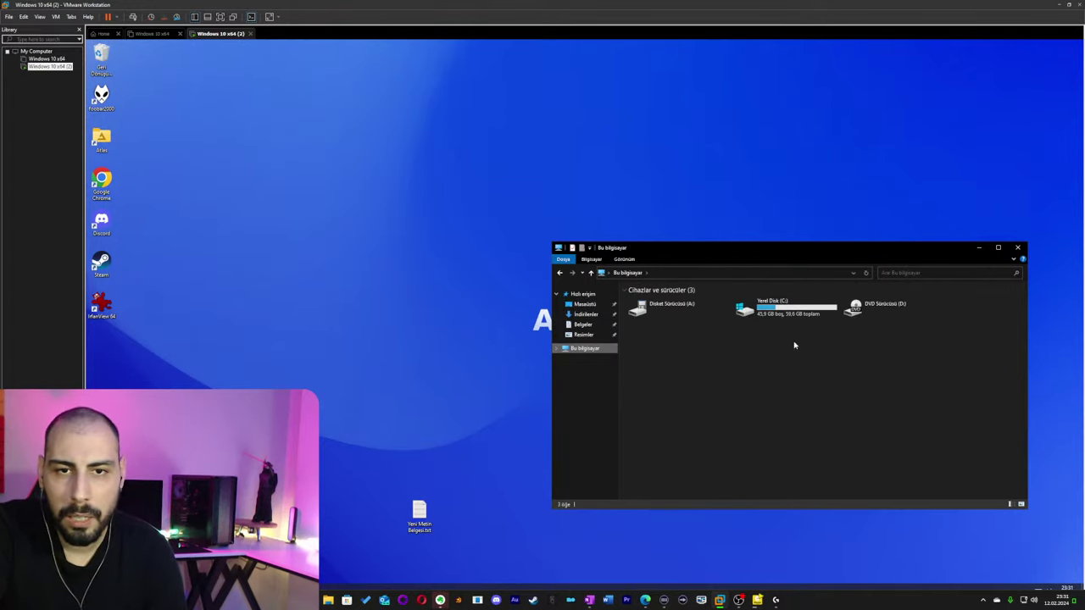